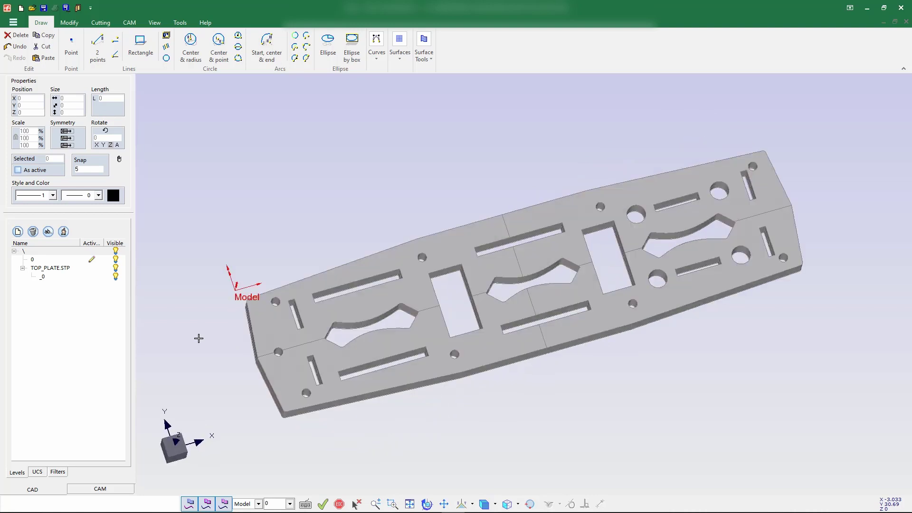
Create toolpath T1 for the AgieCharmilles CUT P 550 machine, with Standard type, Model reference UCS and a geometry node.
click(129, 23)
click(17, 42)
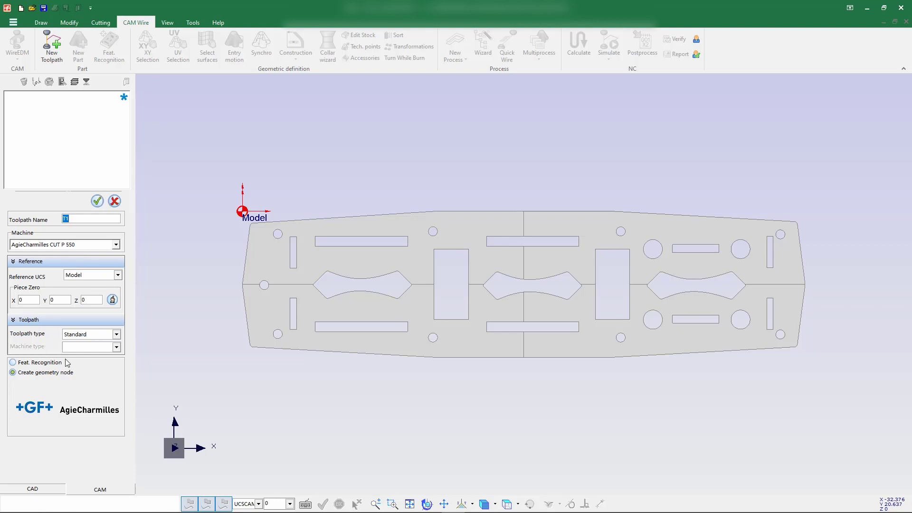
click(93, 201)
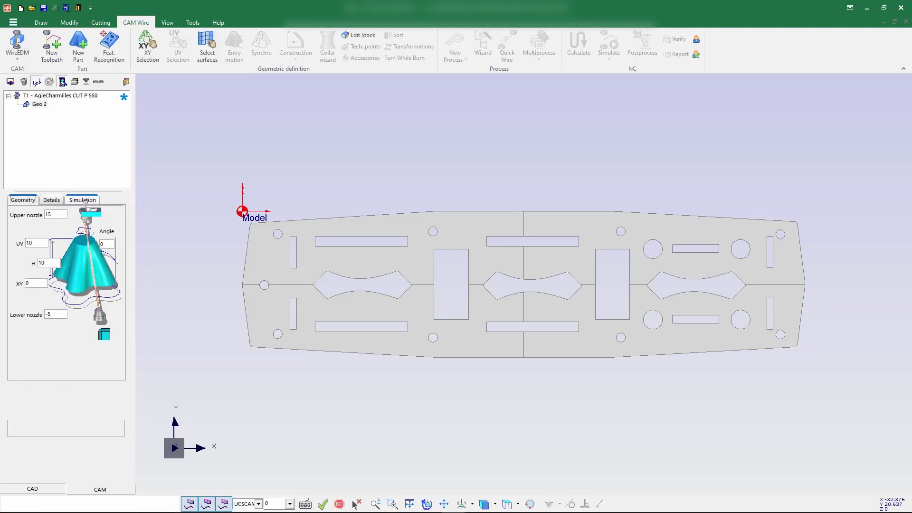
Start selecting surfaces for the geometry and pick the walls of the two short vertical slots and the adjacent upper long slot.
click(210, 47)
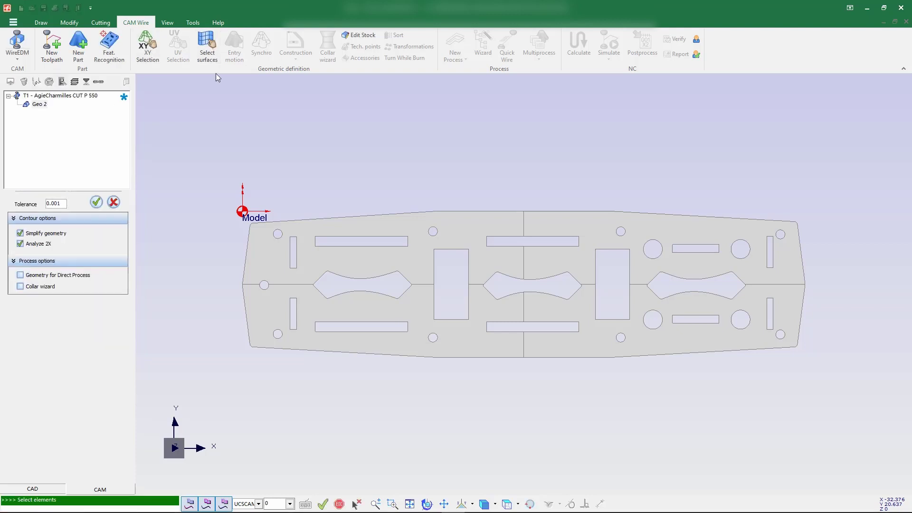
click(370, 263)
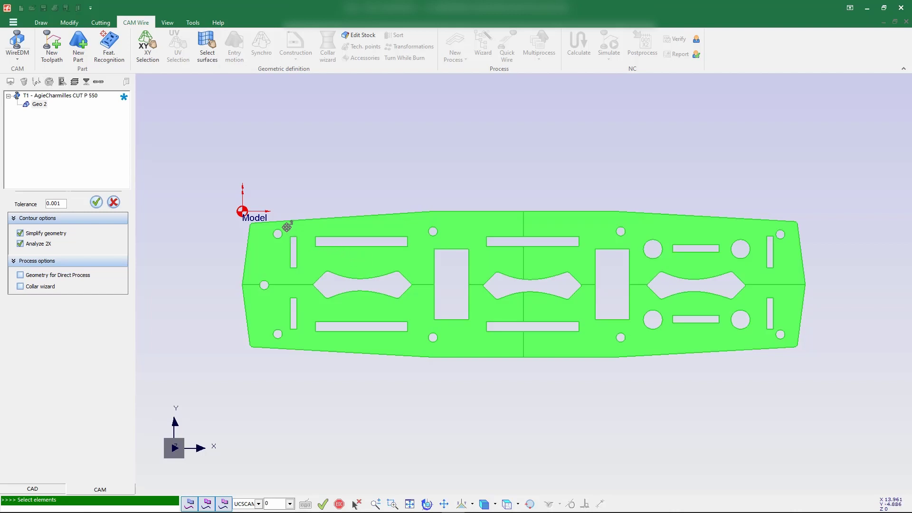
drag(285, 227, 313, 343)
middle_drag(387, 391, 310, 236)
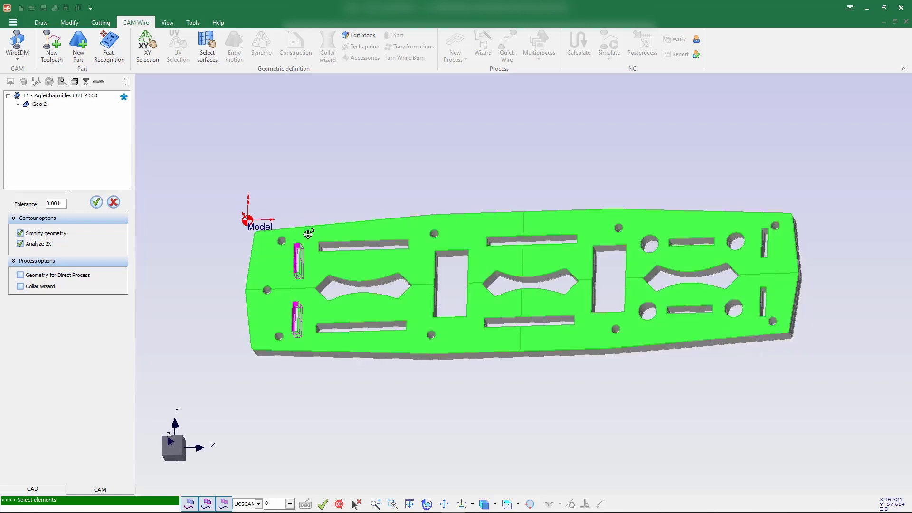
click(410, 244)
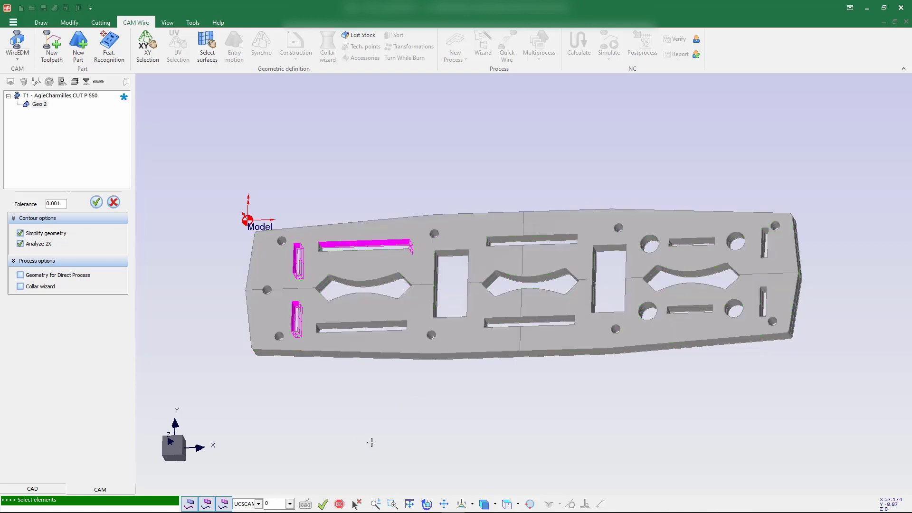
Add the two large rectangular openings and the remaining long horizontal slots to the surface selection and accept it with tolerance 0.001.
key(Home)
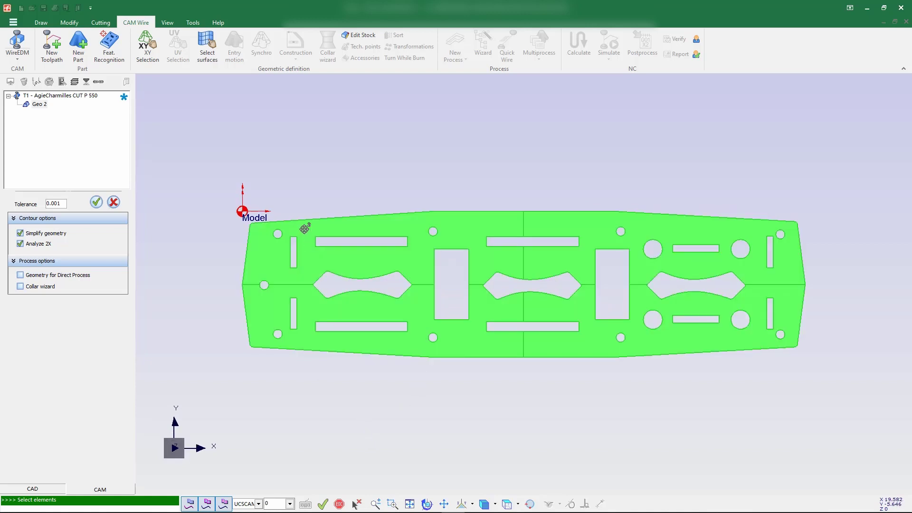
drag(304, 229, 481, 330)
drag(589, 239, 642, 332)
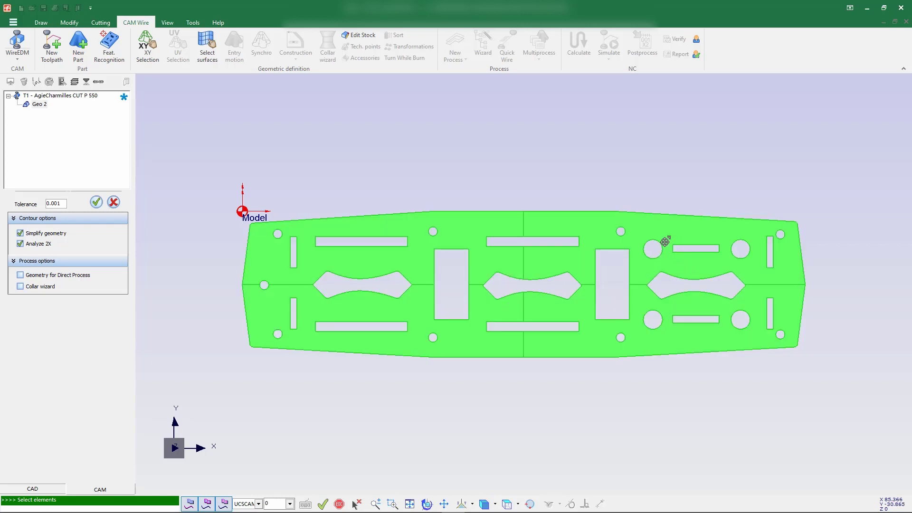
drag(481, 223, 588, 270)
drag(480, 309, 590, 350)
middle_drag(529, 394, 530, 375)
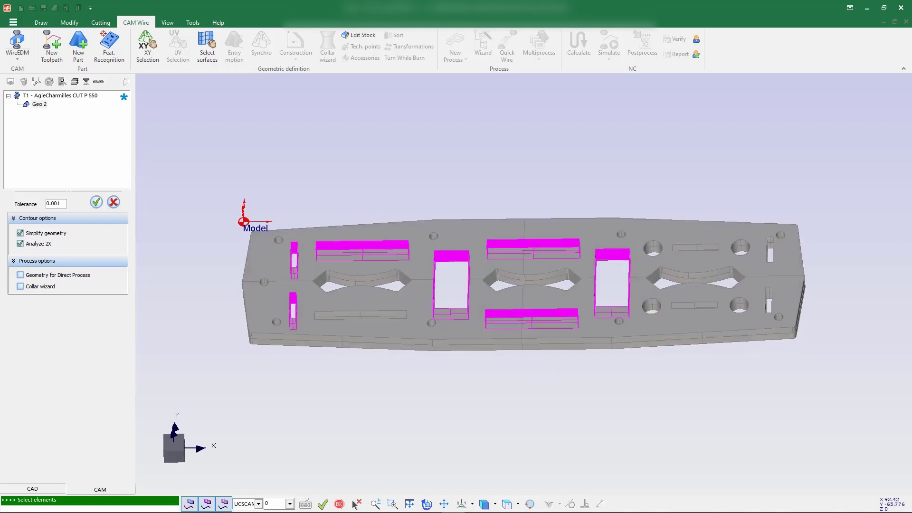
drag(305, 302, 423, 347)
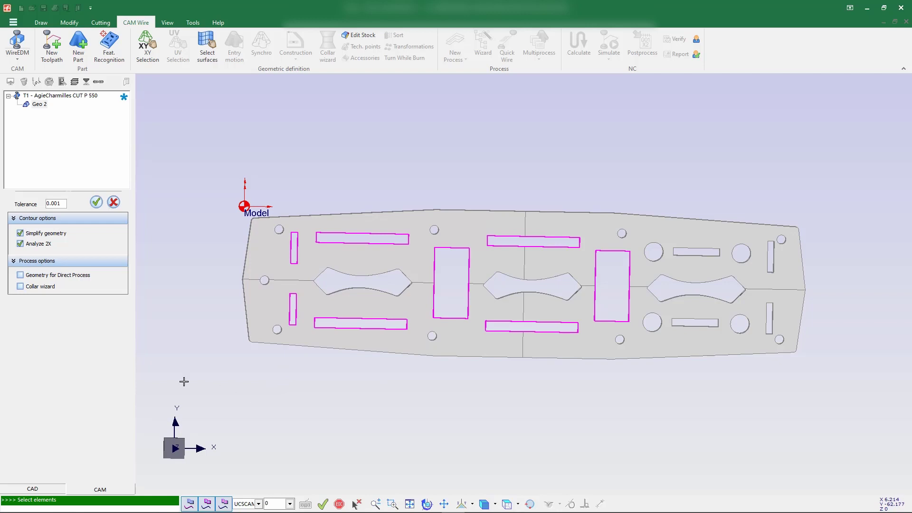
click(96, 201)
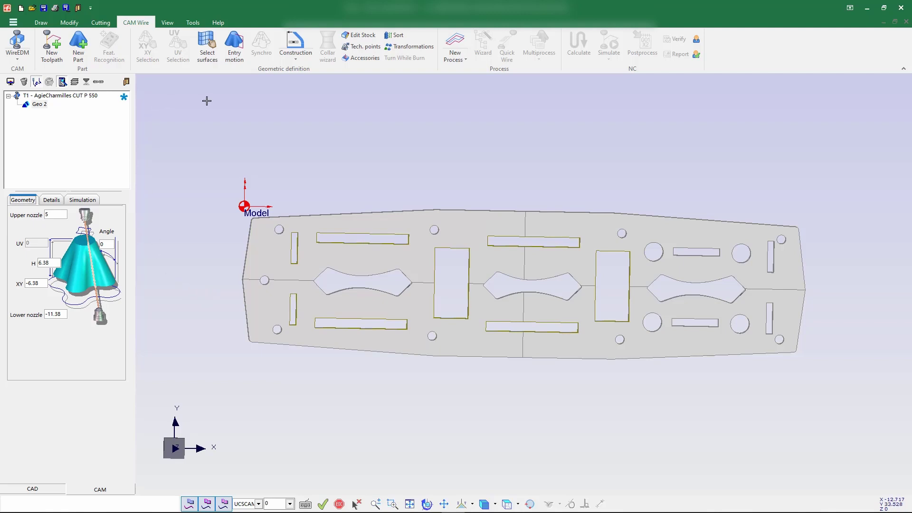
Add entry motions by geometry center to all selected slots and rectangular openings in the plate.
click(234, 57)
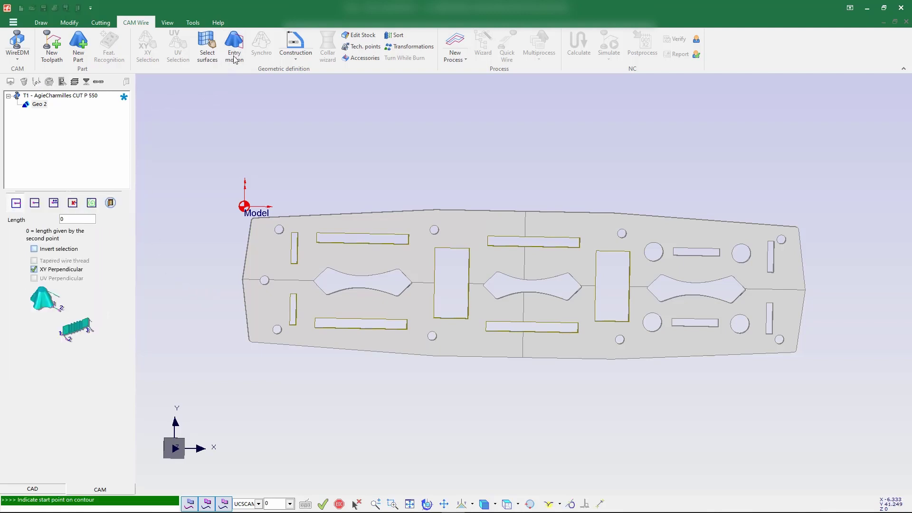
click(35, 203)
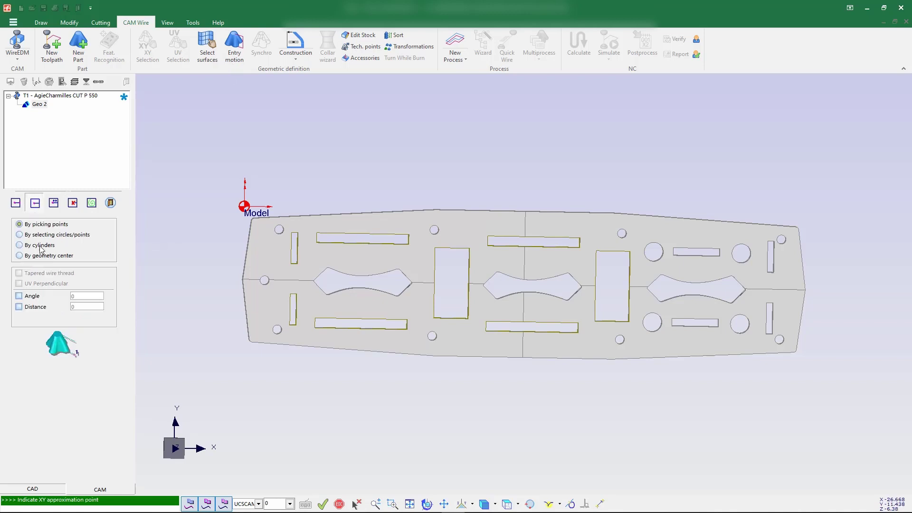
click(42, 256)
drag(202, 143, 652, 405)
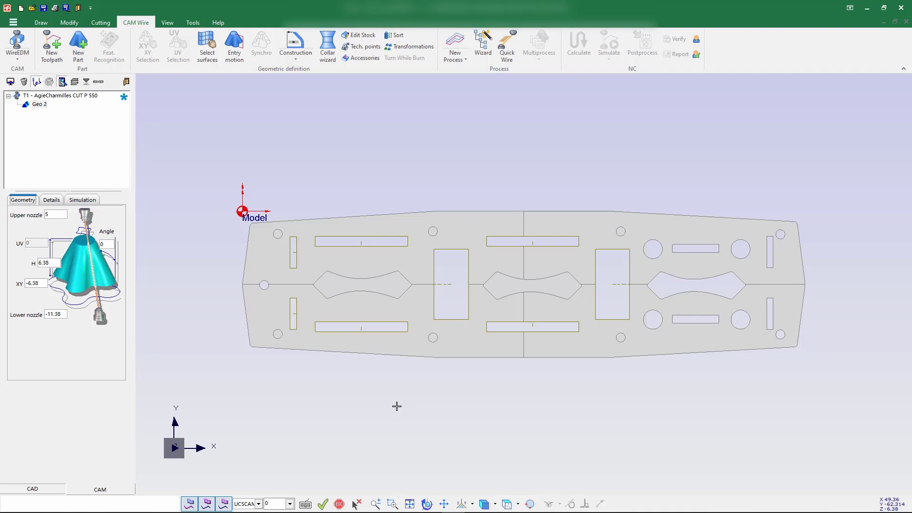
Split Geo 2 into separate geometry nodes, one for each selected opening.
click(40, 104)
right_click(43, 106)
click(76, 126)
key(ctrl+v)
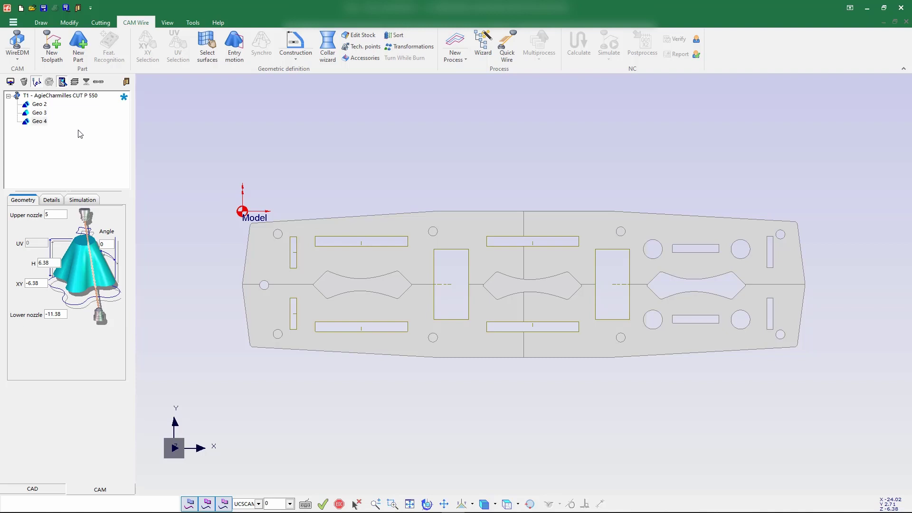
key(ctrl+v)
key(ctrl+v)
key(ctrl+v)
key(ctrl+v)
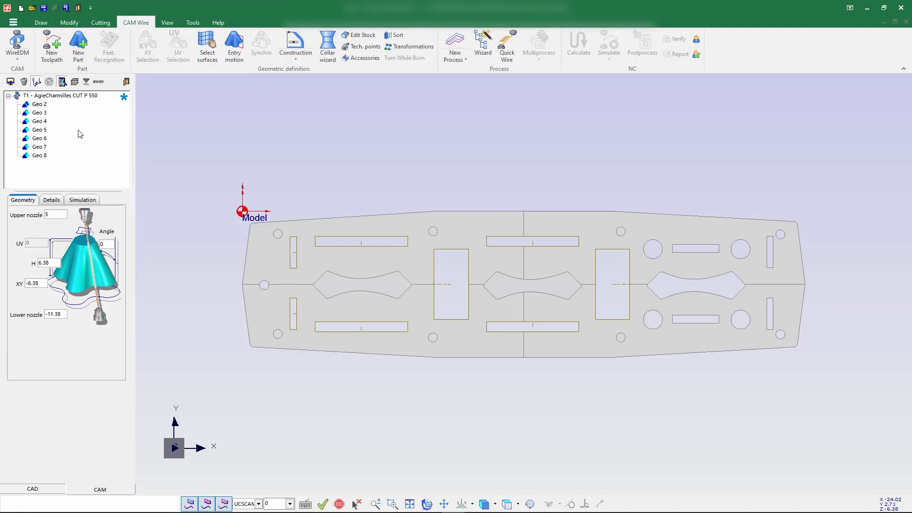
key(ctrl+v)
Start the process wizard for Geo 2 and validate a three-pass AC Brass 900 0.25 mm sequence with Ra 0.60.
click(29, 107)
click(39, 106)
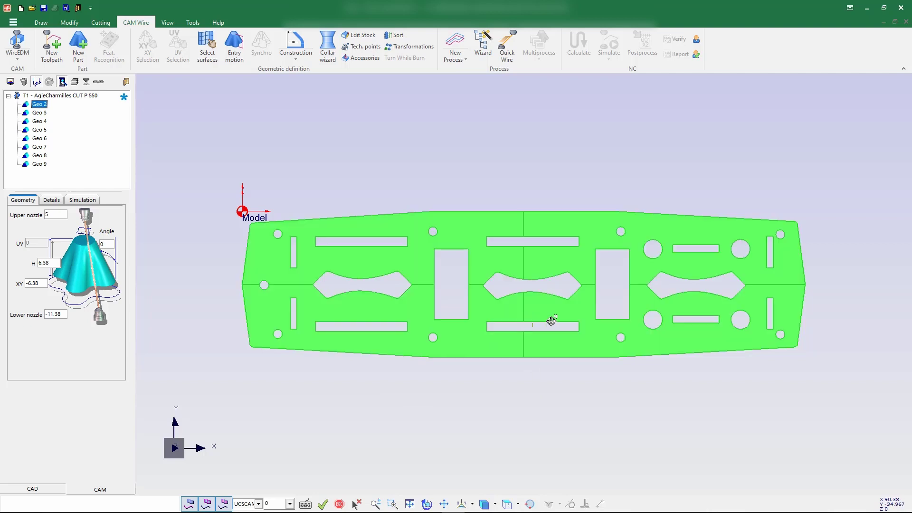
click(483, 47)
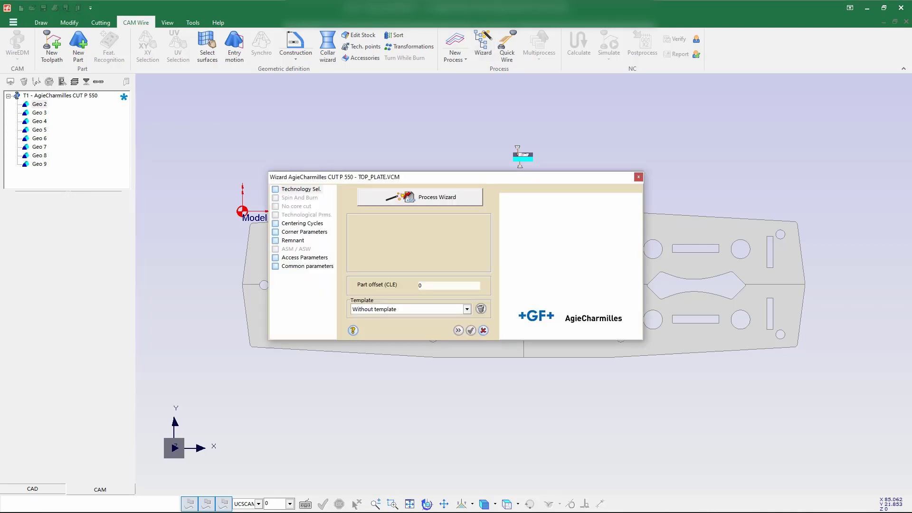
click(449, 198)
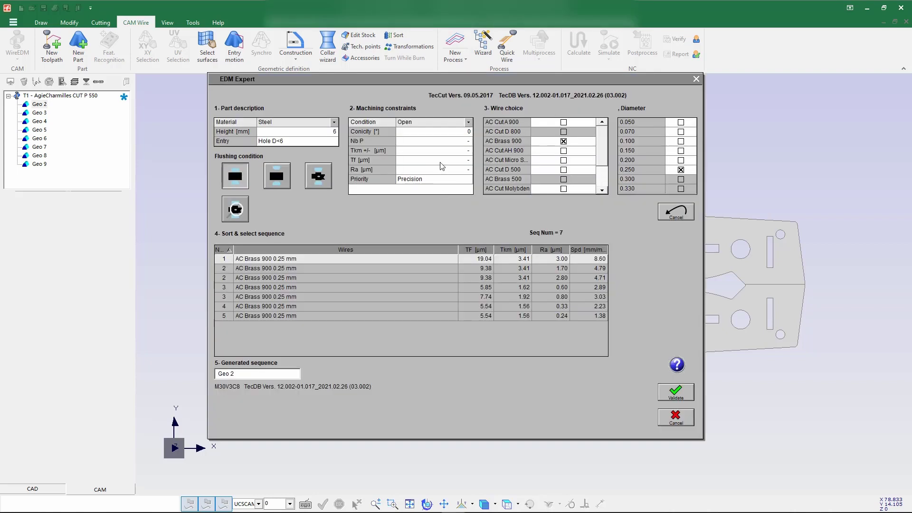
click(448, 142)
text(3)
key(Return)
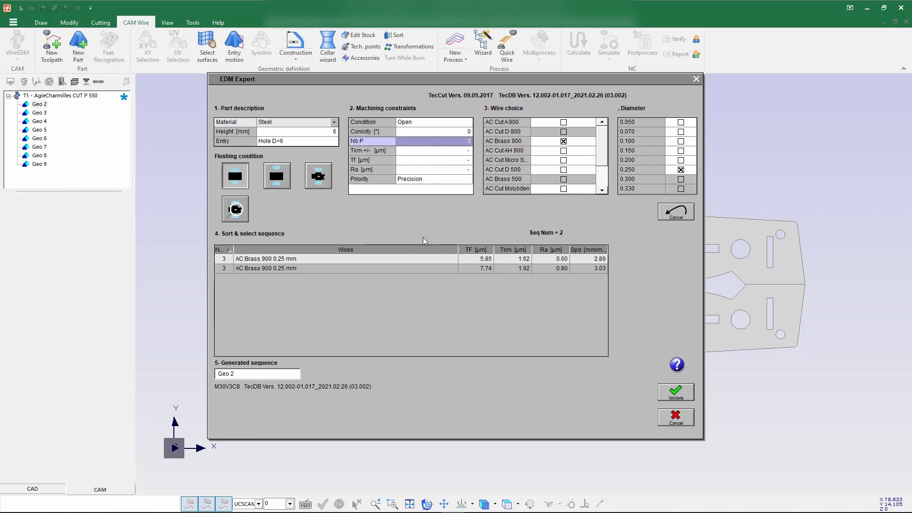
click(399, 263)
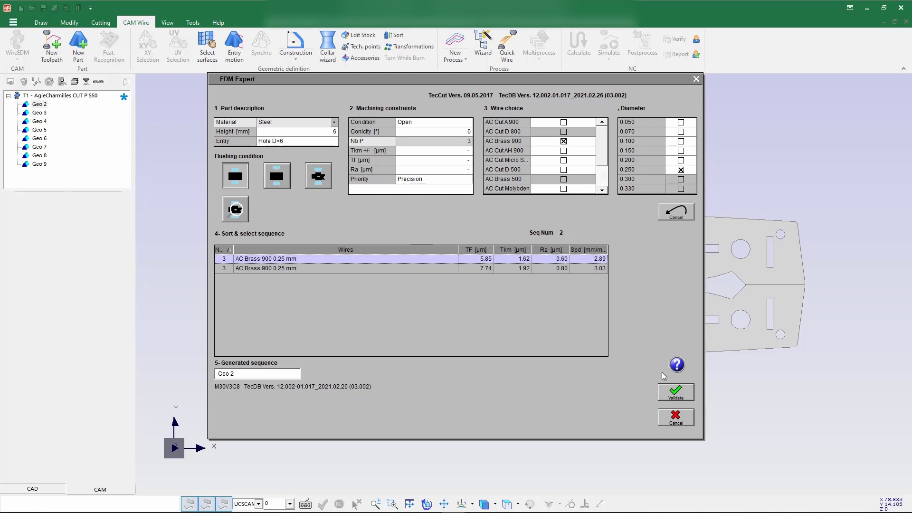
click(673, 397)
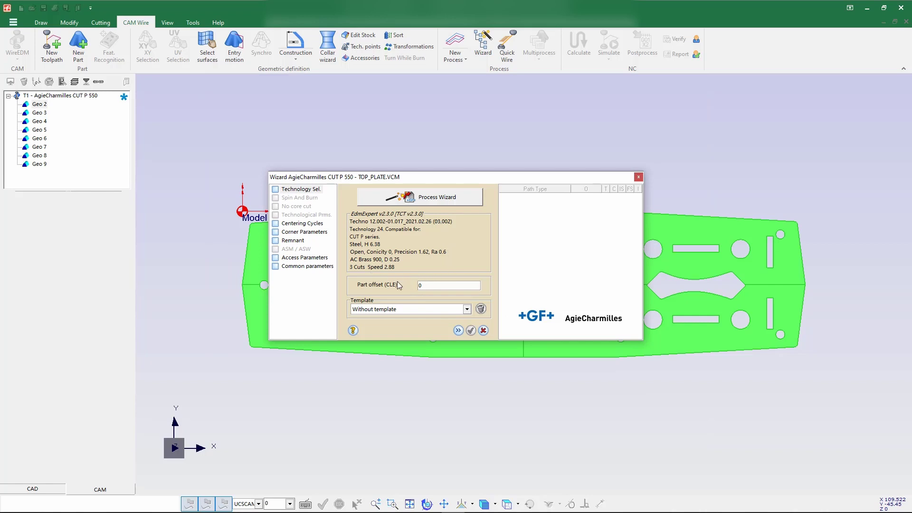
Leave centering cycles empty and apply a Groove corner type to convex corners on cut 1, with length 1 and width 1.
click(458, 330)
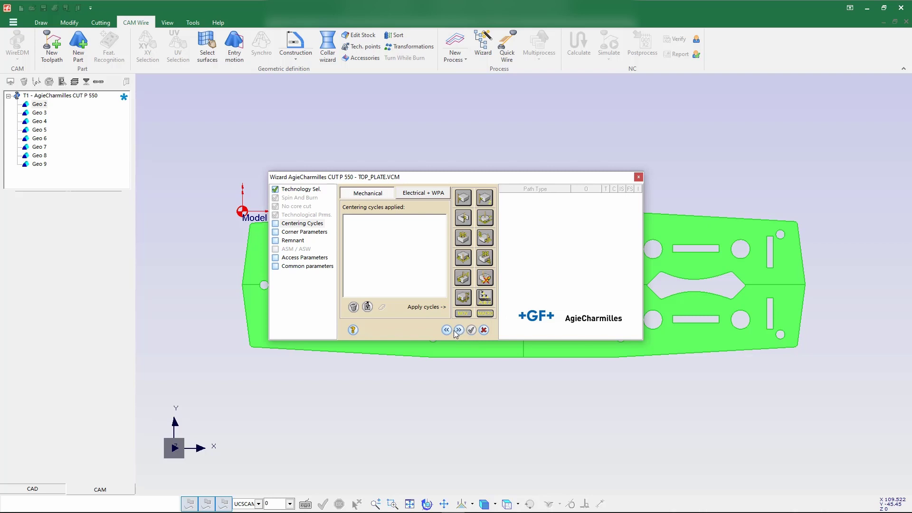
click(454, 330)
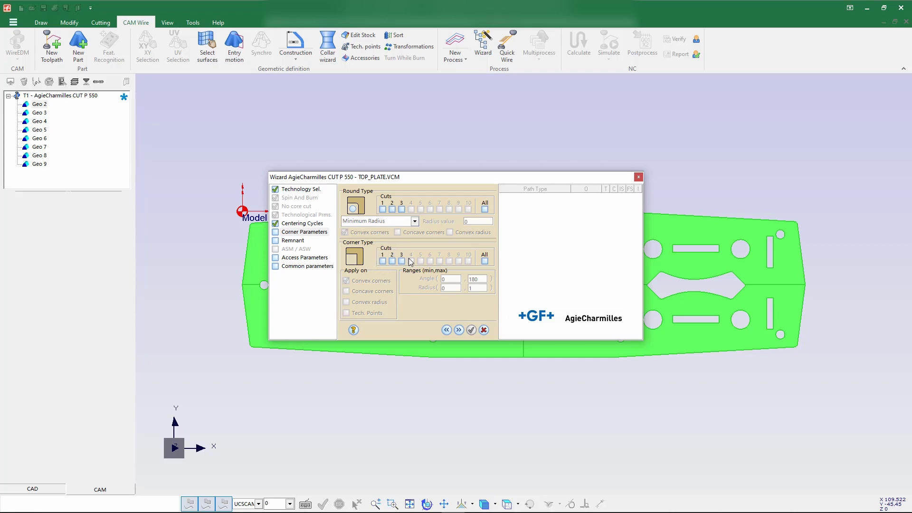
click(383, 261)
click(369, 258)
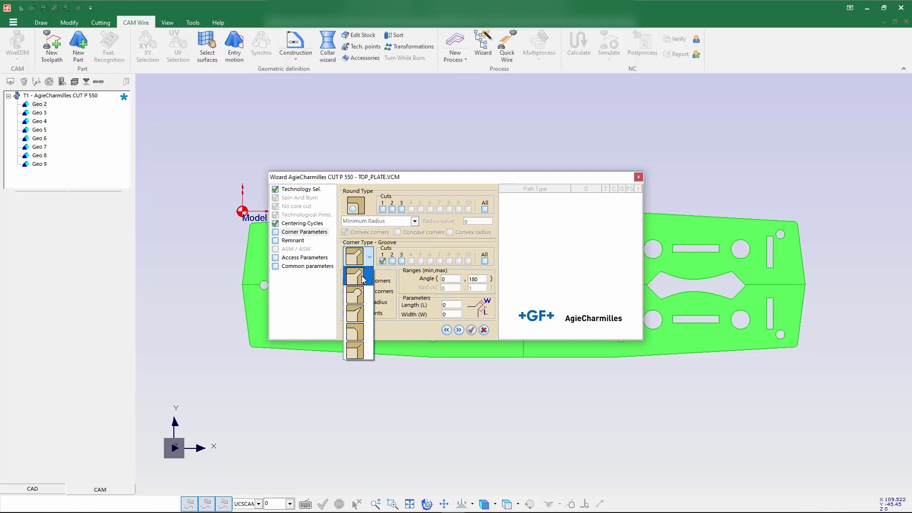
click(370, 256)
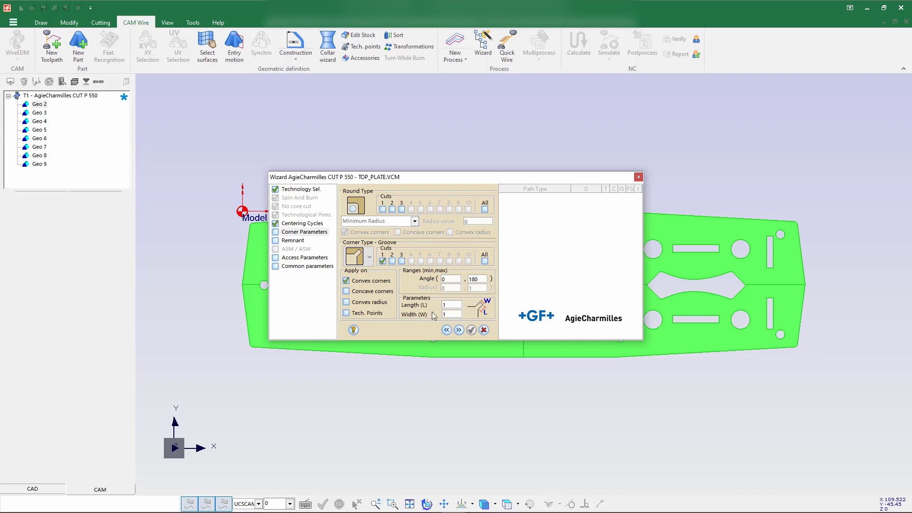
click(458, 331)
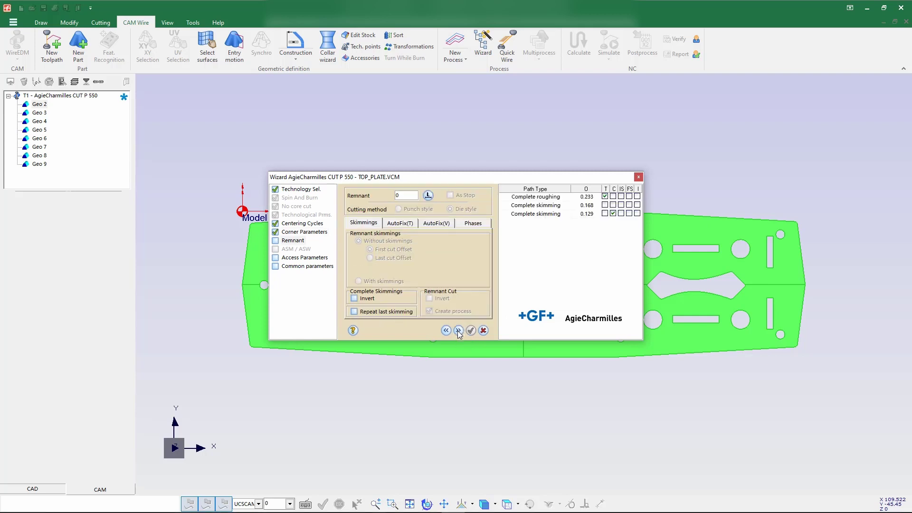
Keep the default remnant, access and common parameters, and accept and calculate the wizard process for Geo 2.
click(459, 331)
click(459, 331)
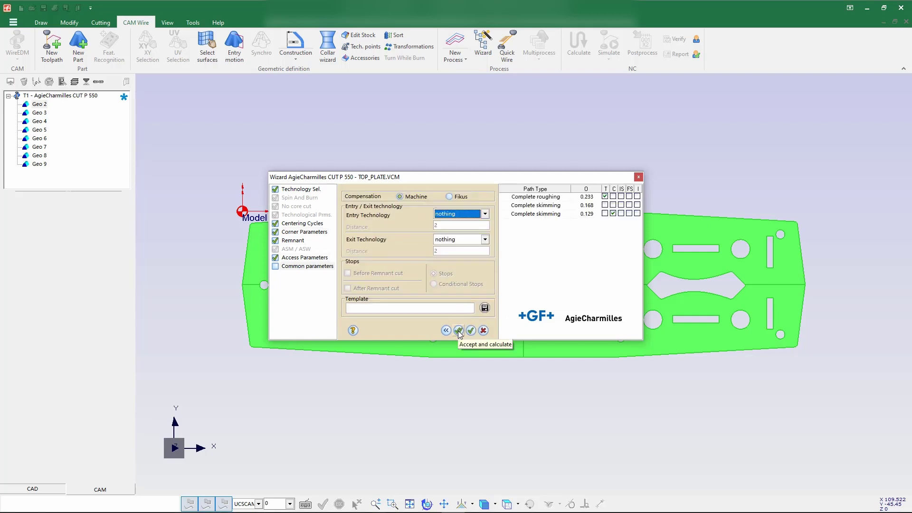
click(458, 331)
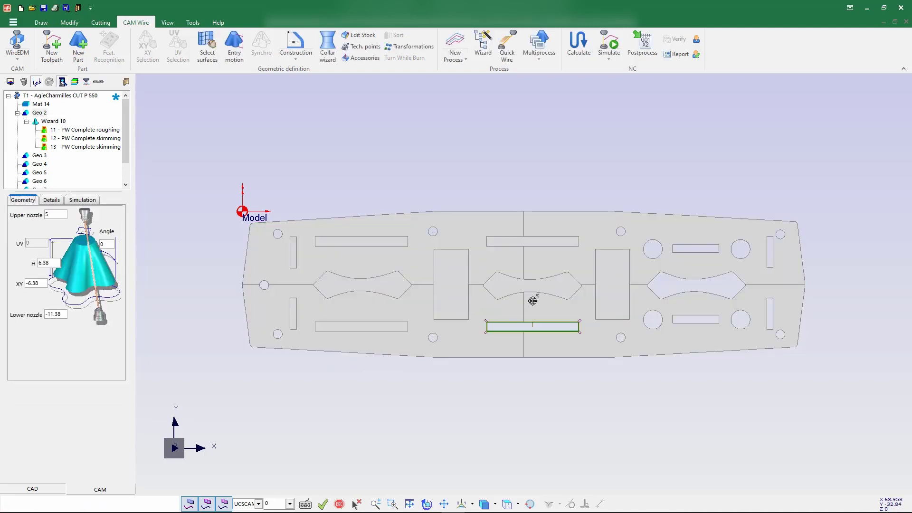
Examine the slot's toolpaths and corner shapes for the complete roughing and both complete skimming operations.
scroll(565, 333, up, 3)
scroll(563, 321, up, 4)
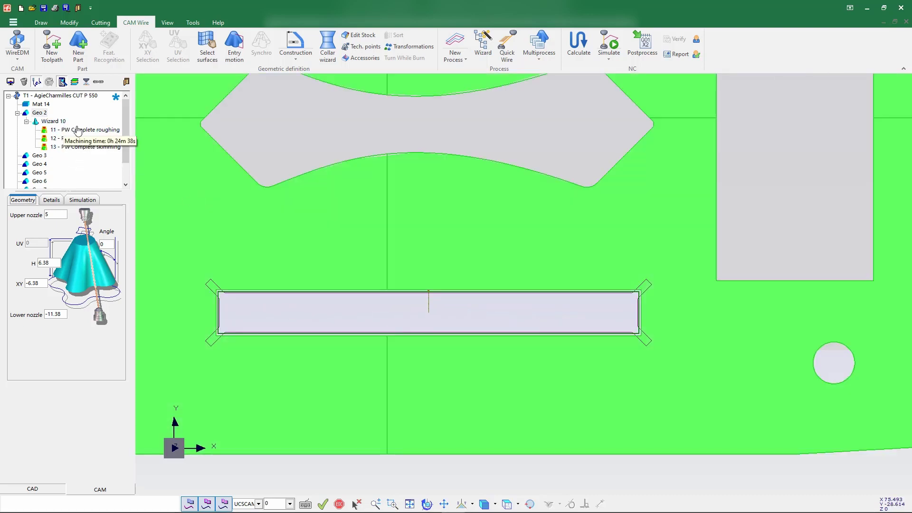
drag(88, 130, 88, 134)
drag(91, 145, 91, 150)
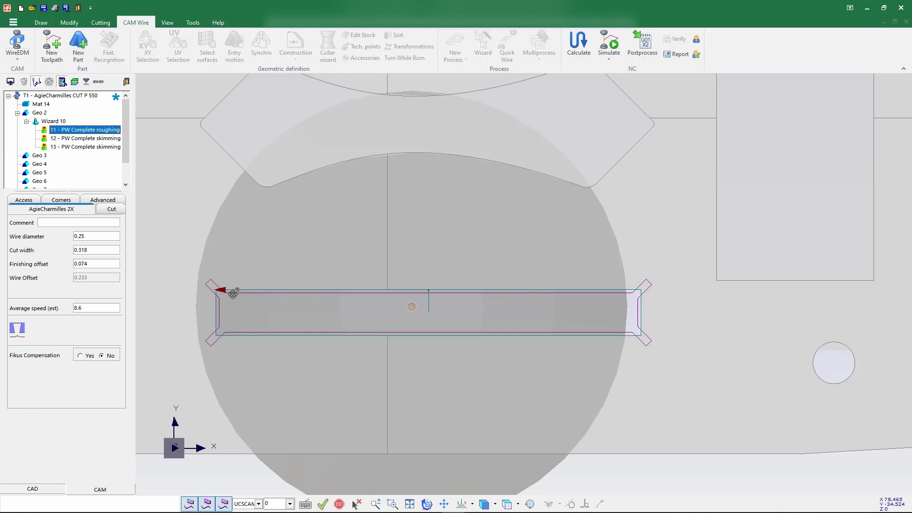
right_click(256, 315)
click(85, 138)
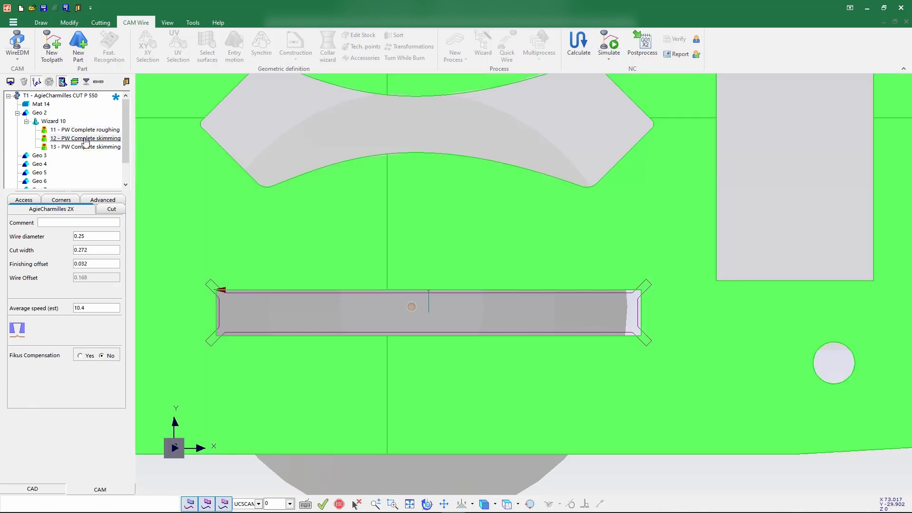
click(87, 147)
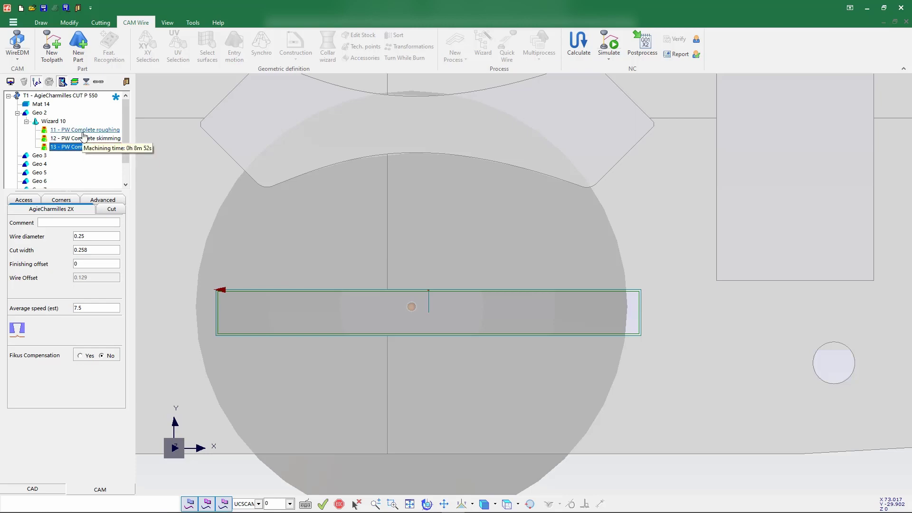
scroll(355, 249, down, 5)
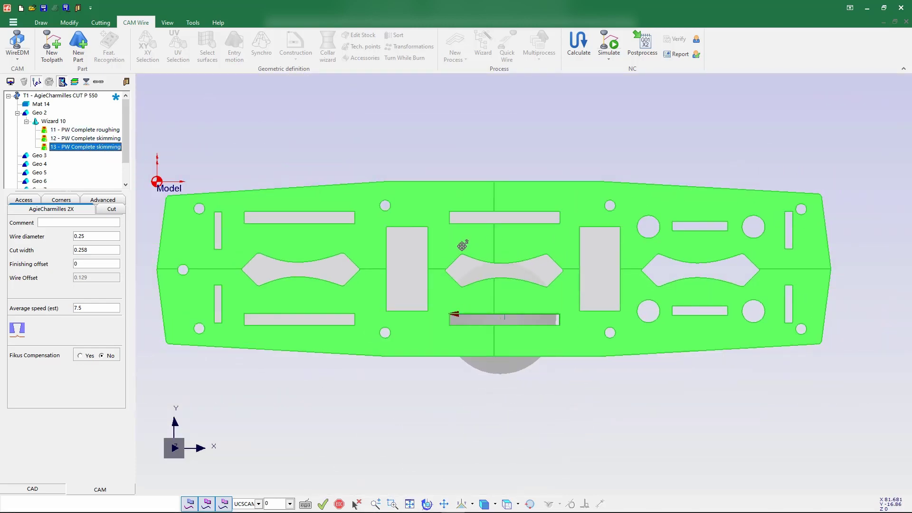
scroll(128, 164, down, 1)
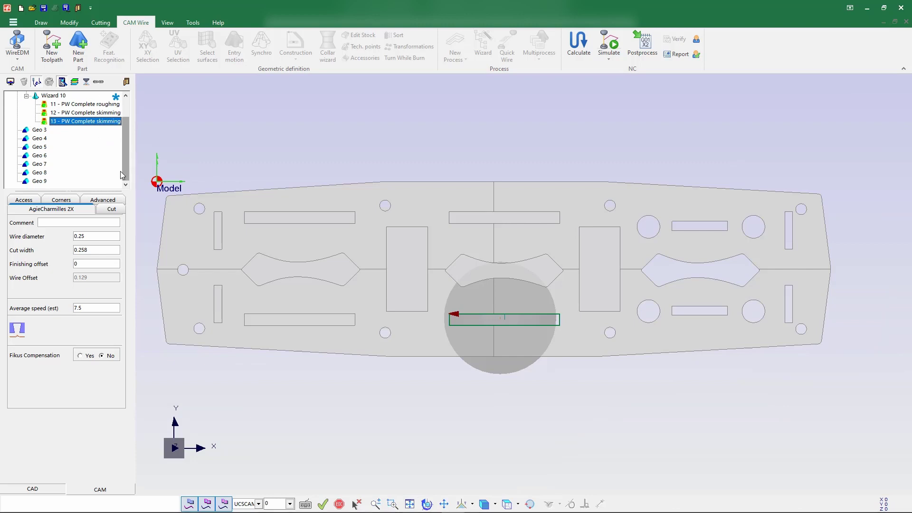
Start the process wizard for Geo 3 and validate a three-pass AC Brass 900 0.25 mm sequence with Ra 0.60.
click(39, 131)
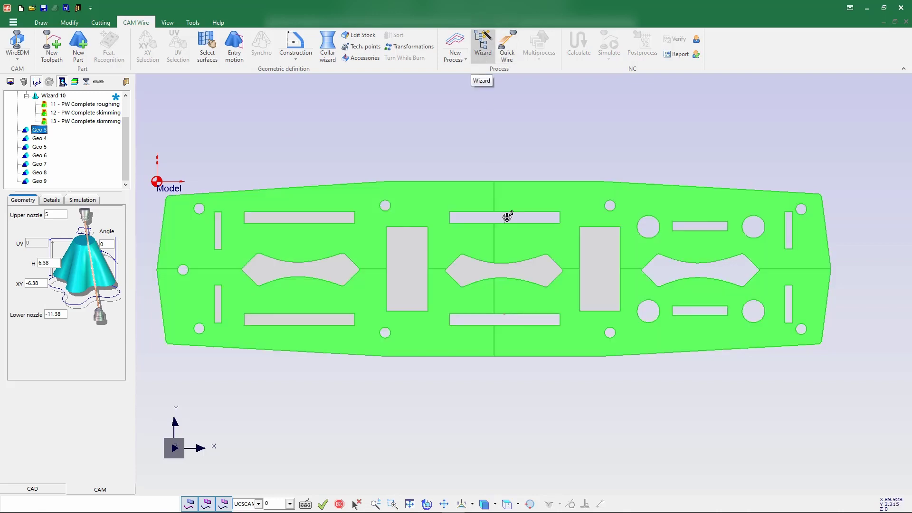
click(489, 47)
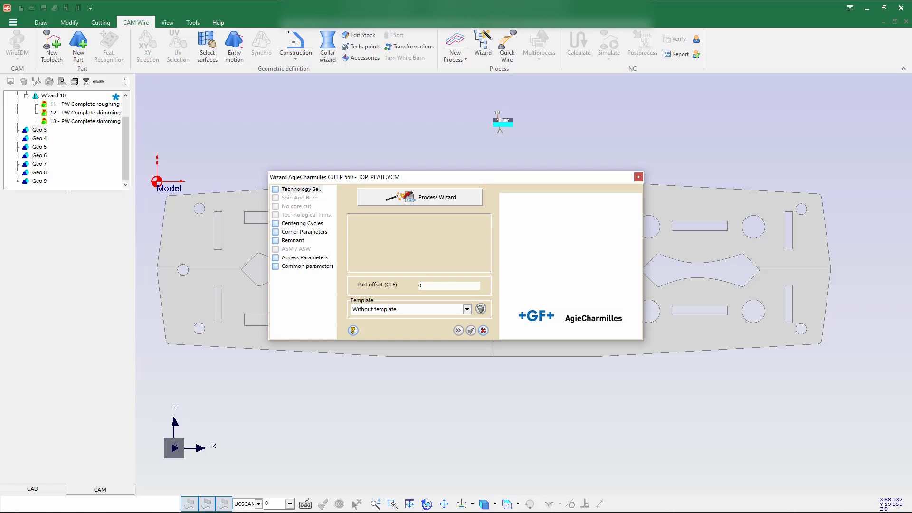
click(436, 197)
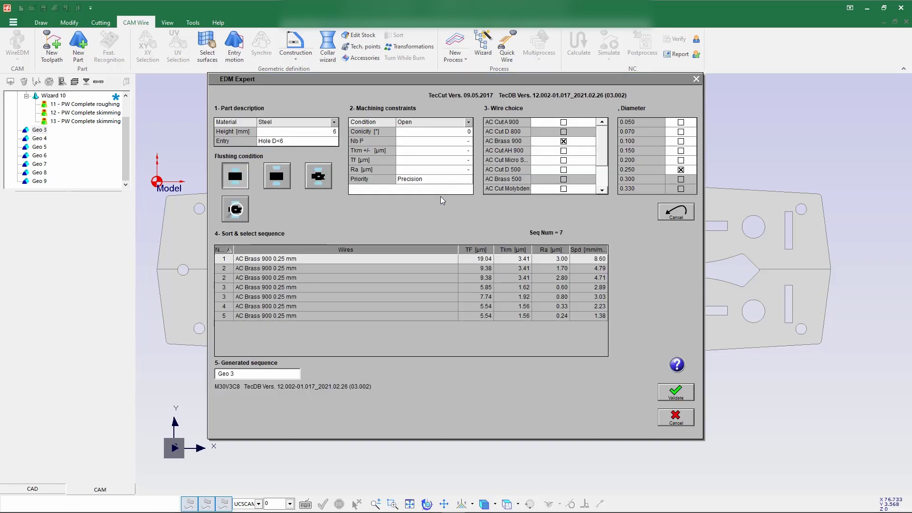
click(424, 146)
text(3)
key(Return)
click(426, 259)
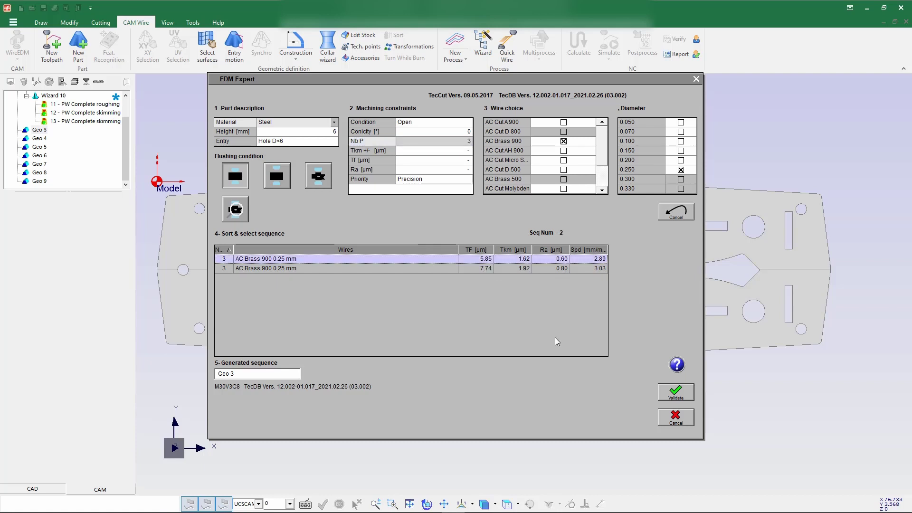
click(670, 392)
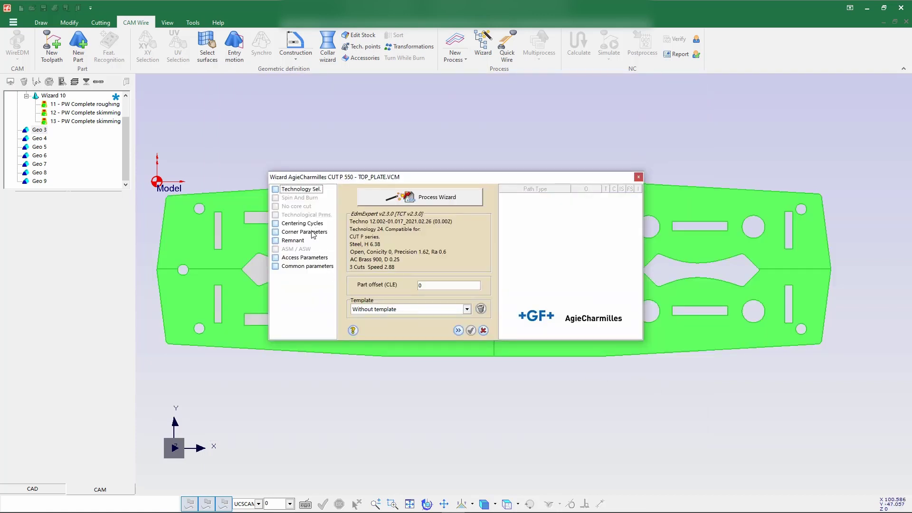
Apply a Circle corner type to convex corners on cut 1 of Geo 3, with radius 0.5 and deviation 1.
click(313, 232)
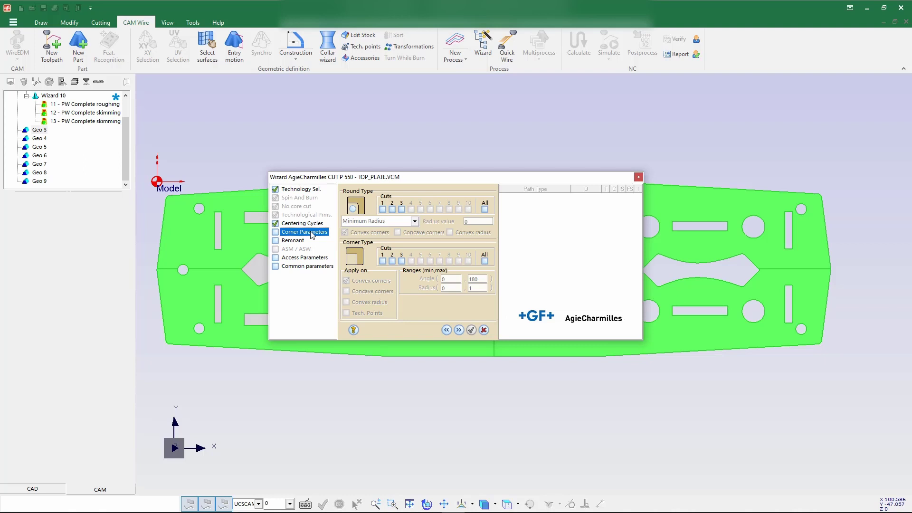
click(383, 262)
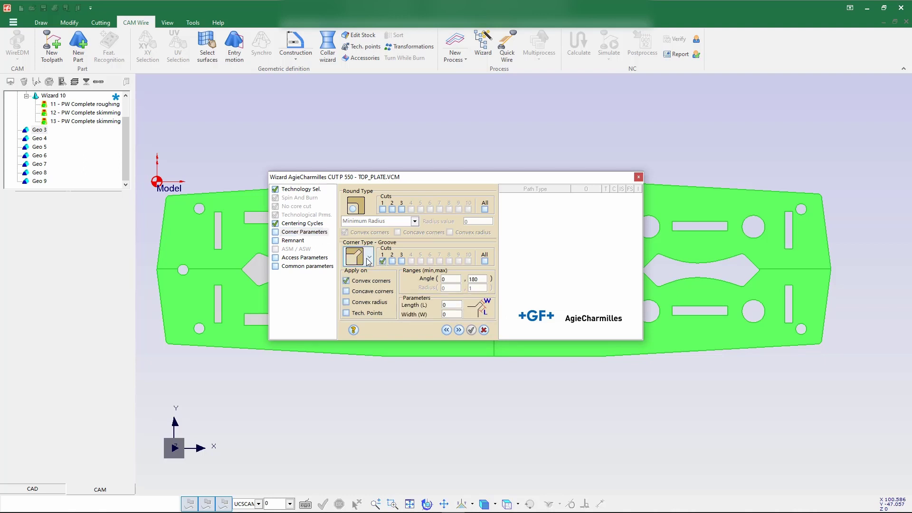
click(368, 260)
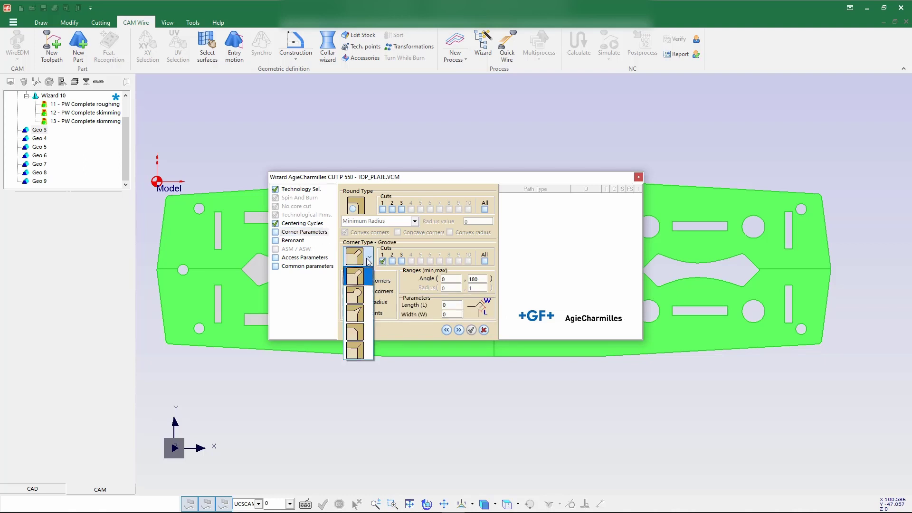
click(355, 295)
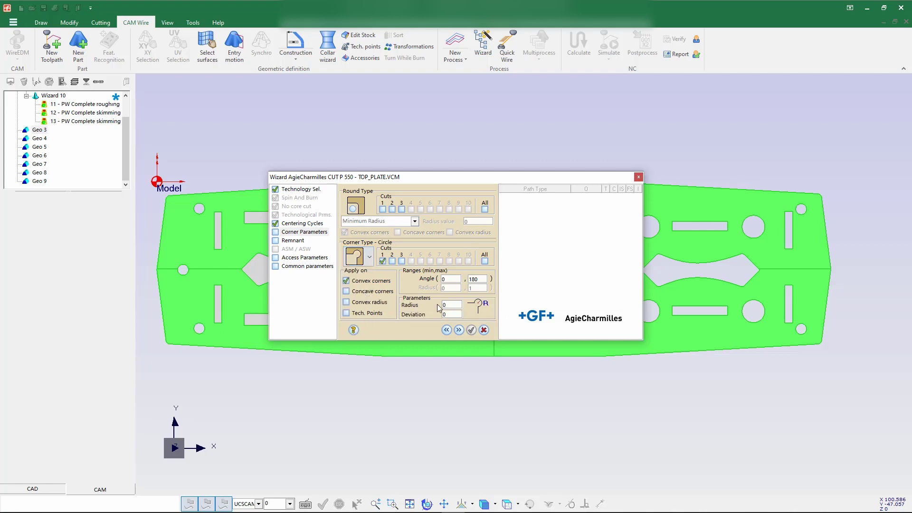
drag(454, 306, 424, 306)
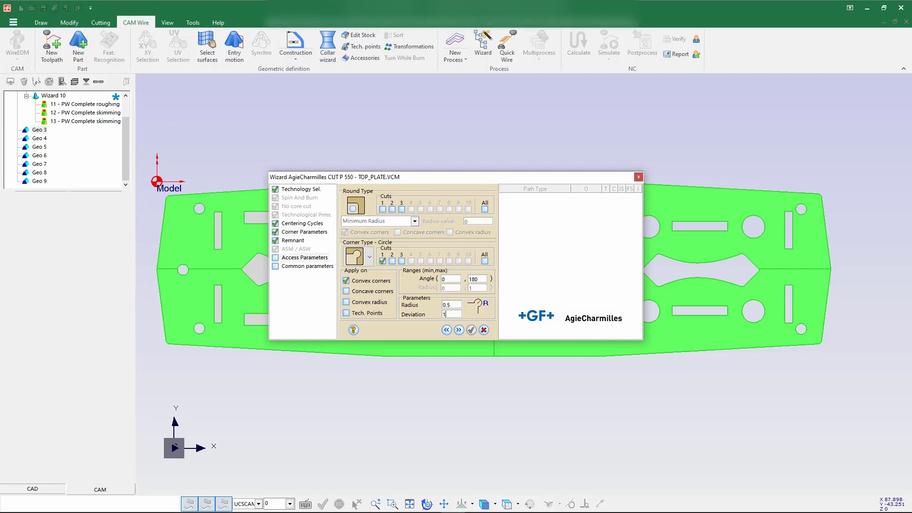
Keep the default remnant, access and common parameters, and accept and calculate the wizard process for Geo 3.
click(458, 330)
click(459, 331)
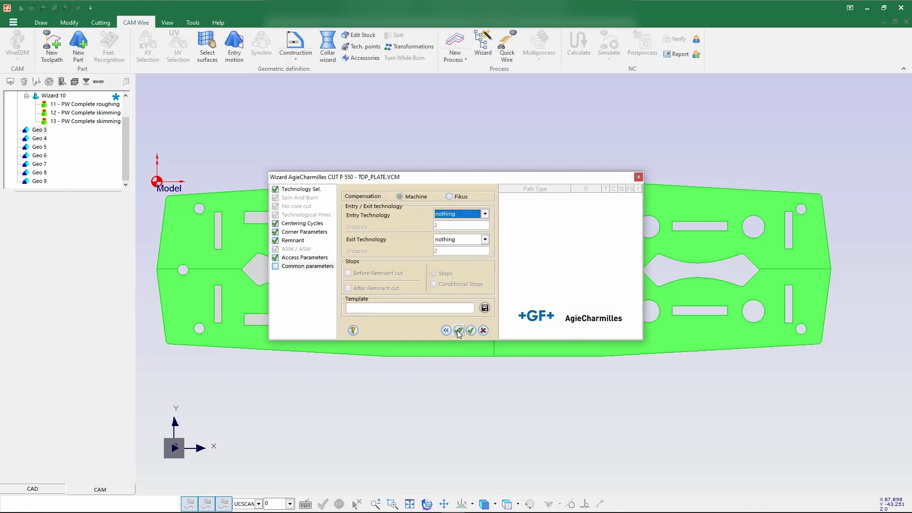
click(458, 332)
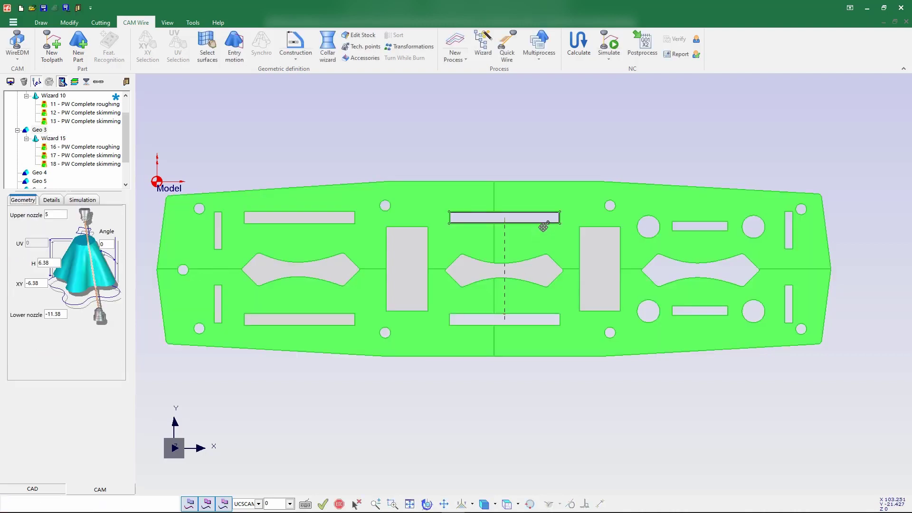
Examine the circular corner relief on the Geo 3 slot and compare the toolpaths of its roughing and two skimming operations.
scroll(534, 209, up, 6)
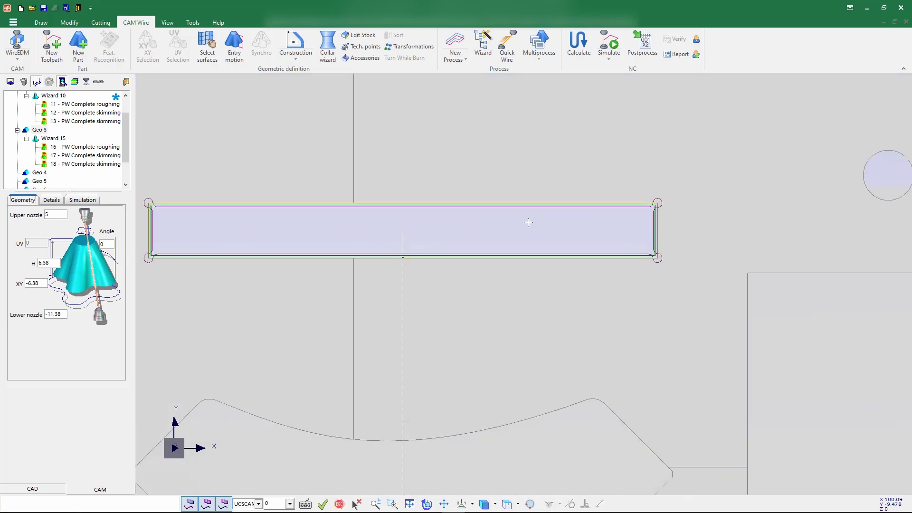
scroll(546, 221, down, 2)
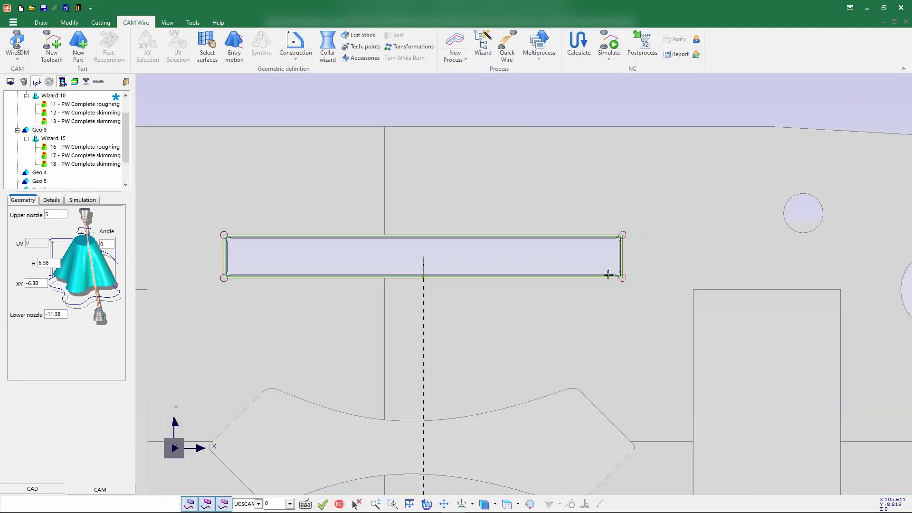
scroll(549, 270, up, 2)
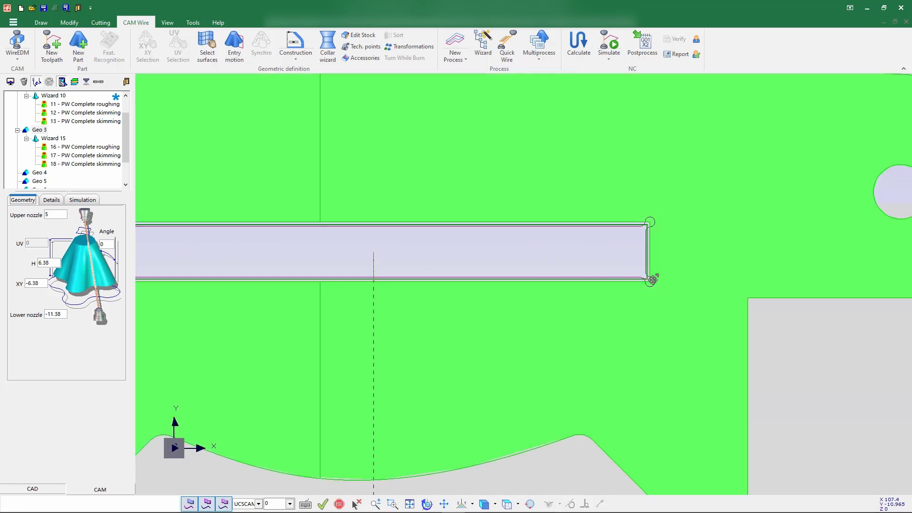
scroll(608, 240, up, 2)
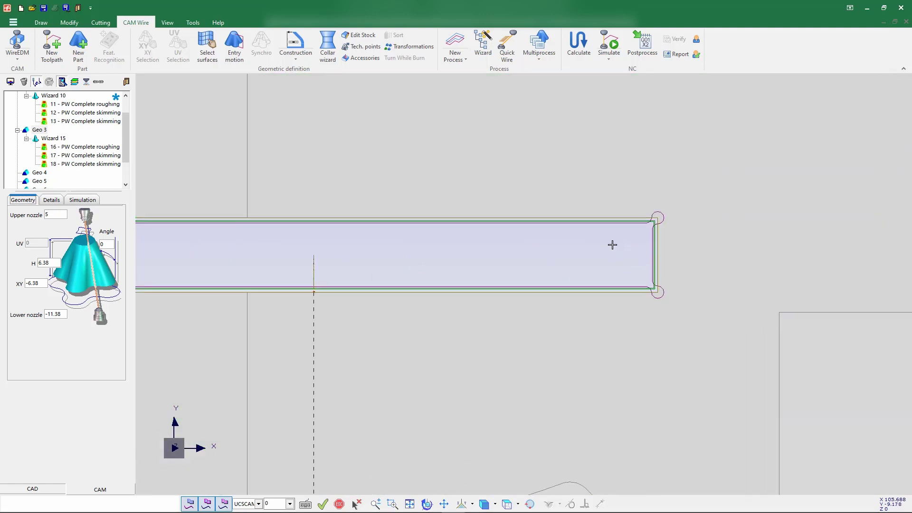
scroll(611, 244, down, 3)
scroll(602, 263, down, 2)
scroll(310, 291, up, 2)
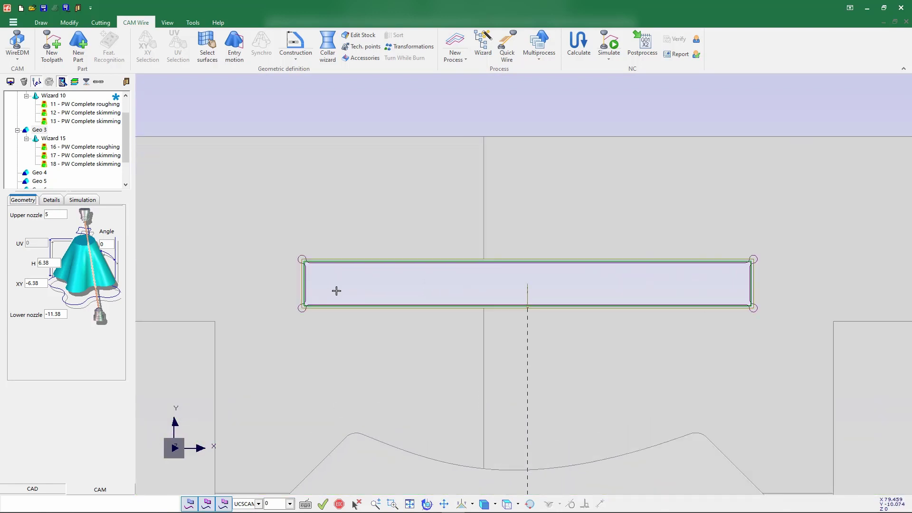
scroll(572, 290, up, 1)
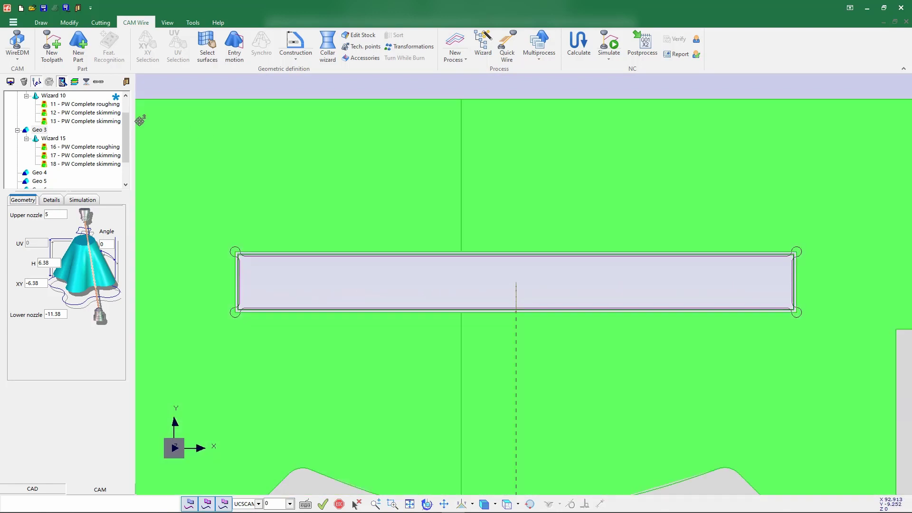
click(93, 156)
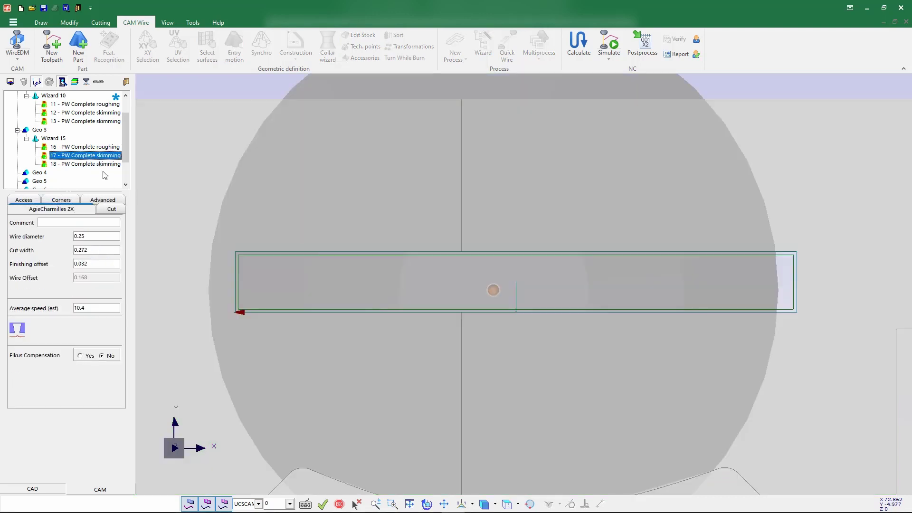
click(101, 164)
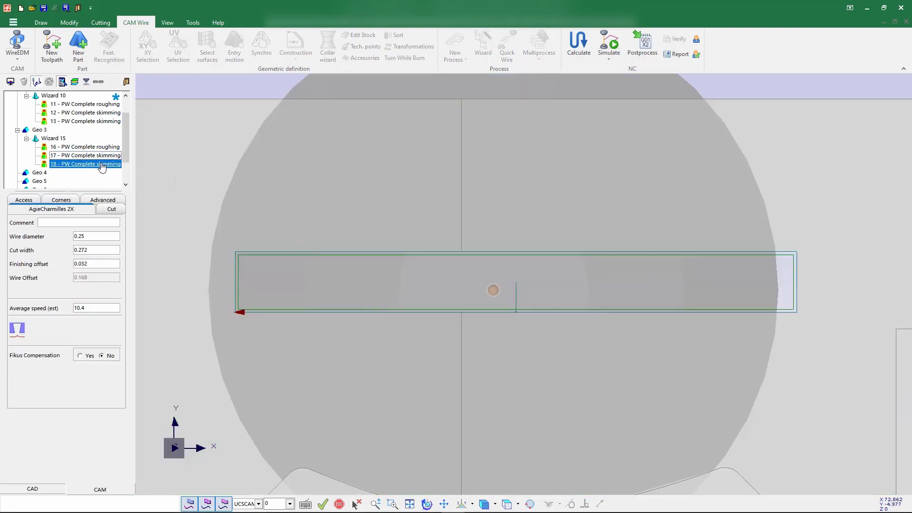
click(98, 149)
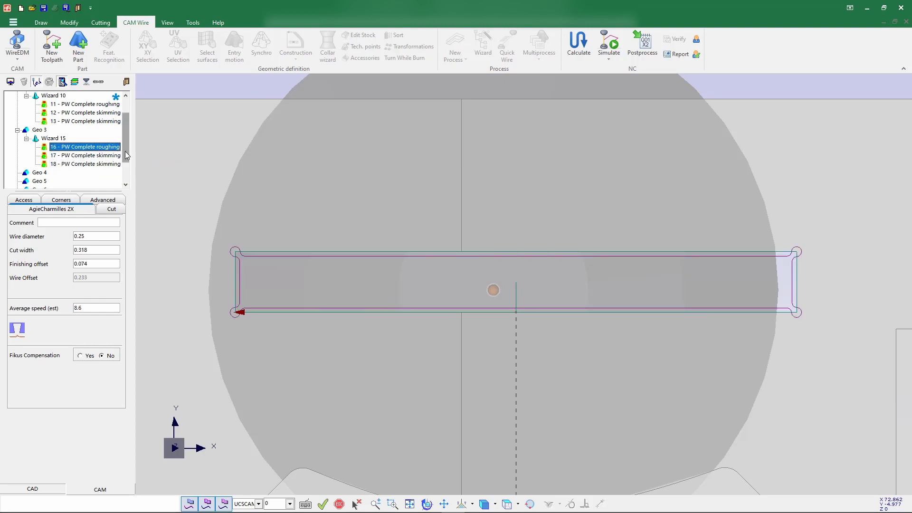
Start the process wizard for Geo 4 and validate a three-pass AC Brass 900 0.25 mm sequence with Ra 0.60.
scroll(72, 150, down, 2)
click(41, 139)
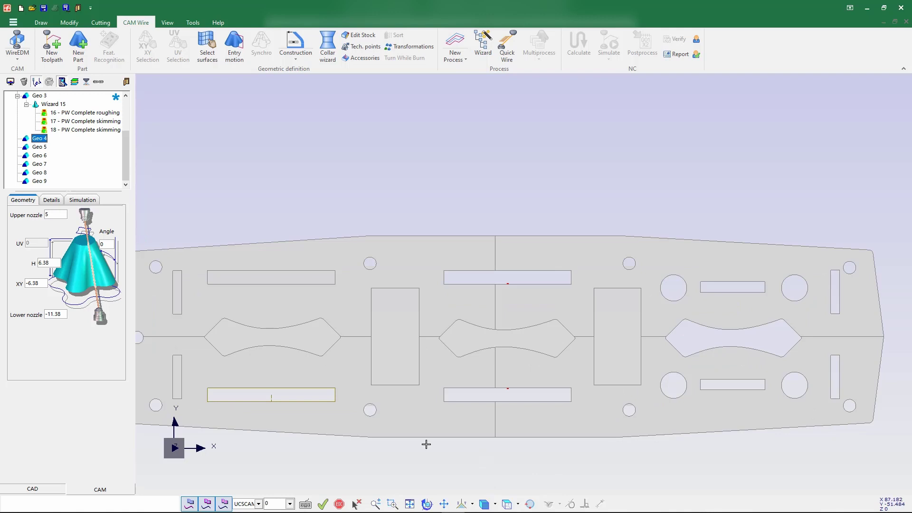
scroll(402, 414, down, 2)
scroll(352, 304, up, 3)
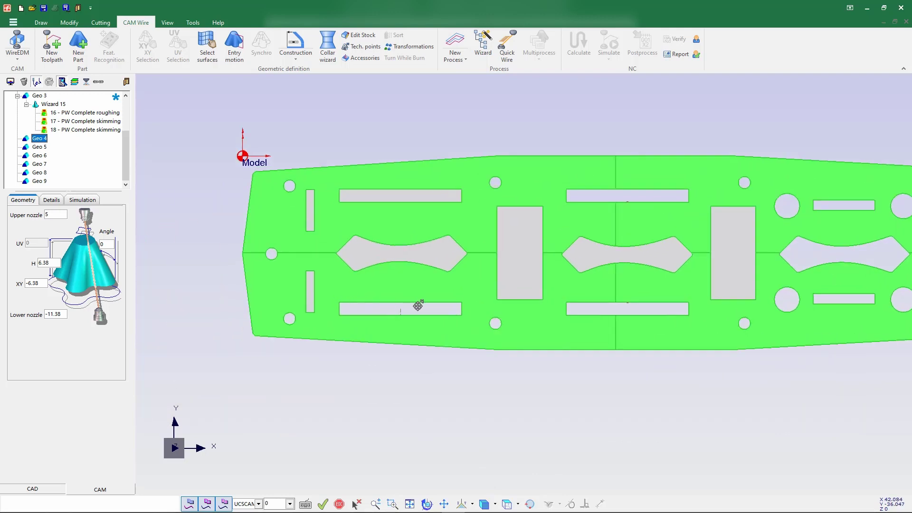
click(490, 48)
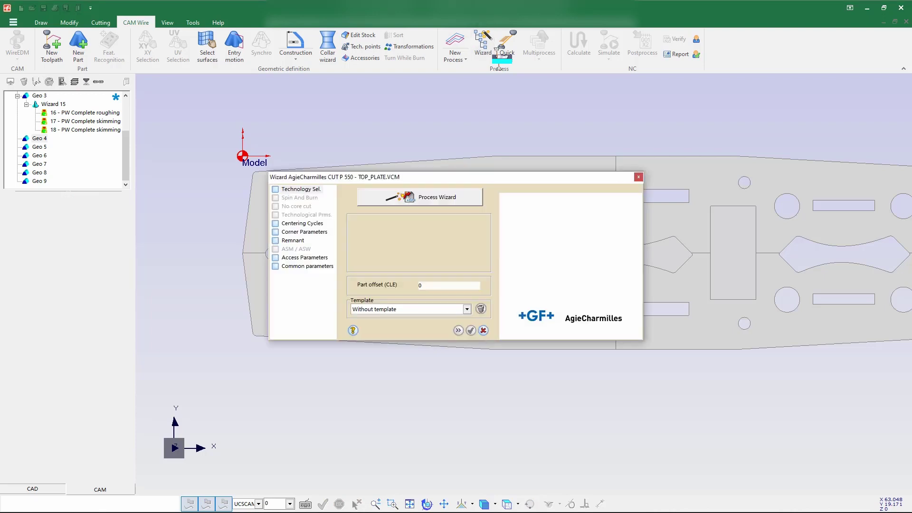
click(454, 197)
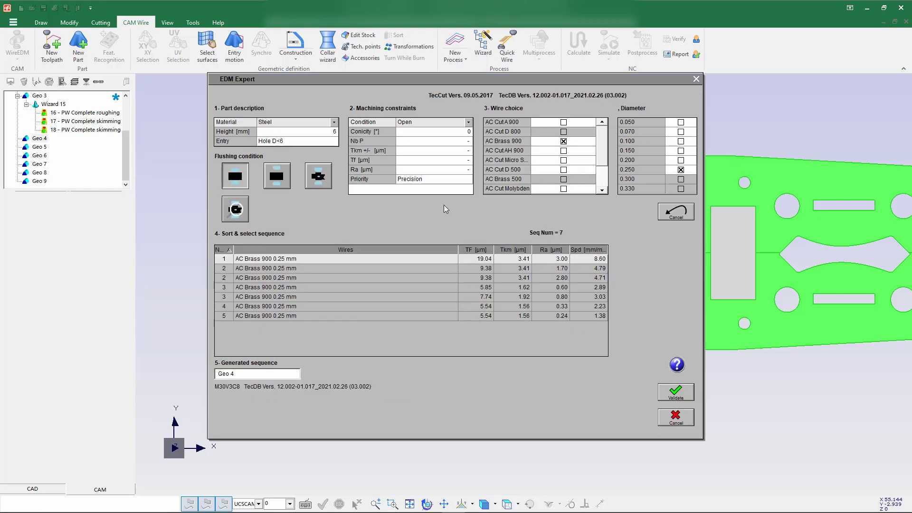
click(441, 141)
text(3)
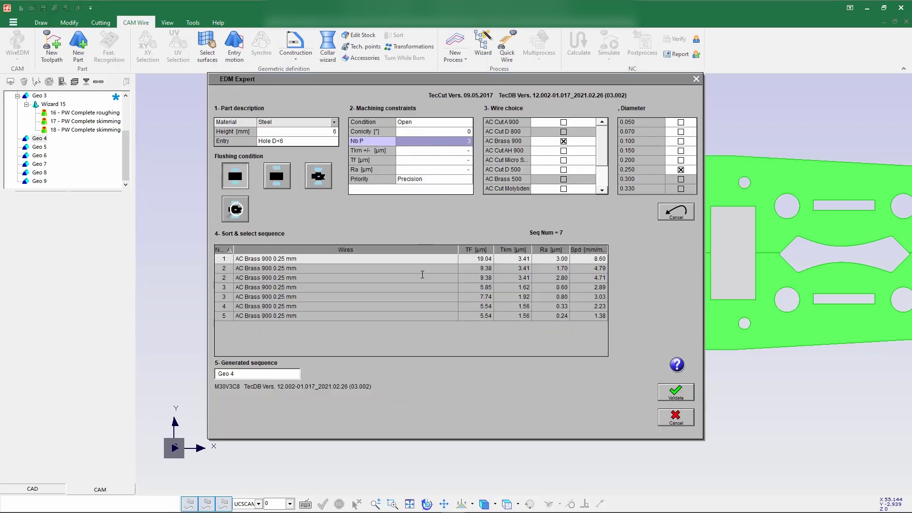
key(Return)
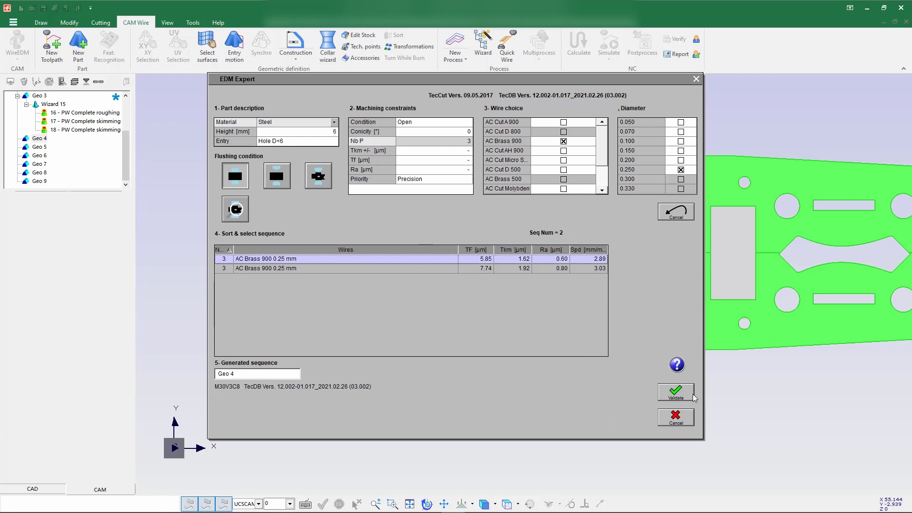
click(676, 392)
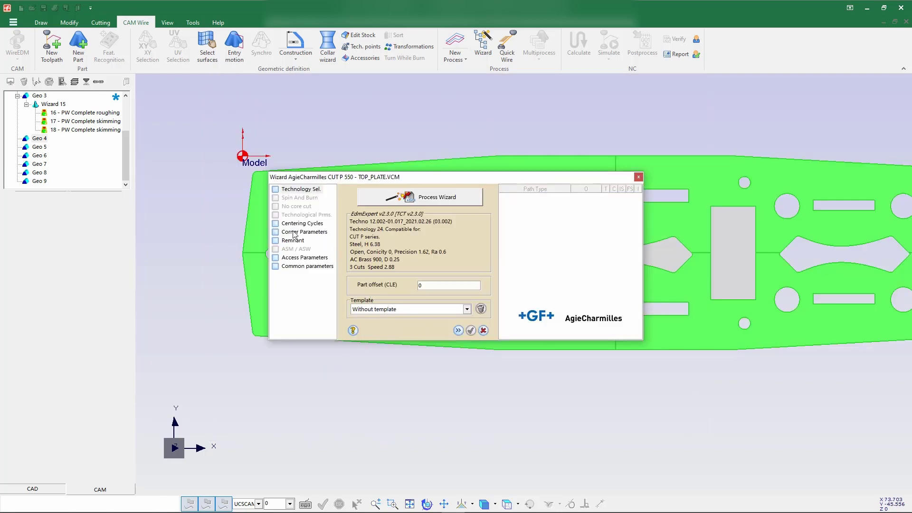
Apply a V Shape corner type to convex corners on cut 1 of Geo 4, with length 1 and width 2.
click(294, 233)
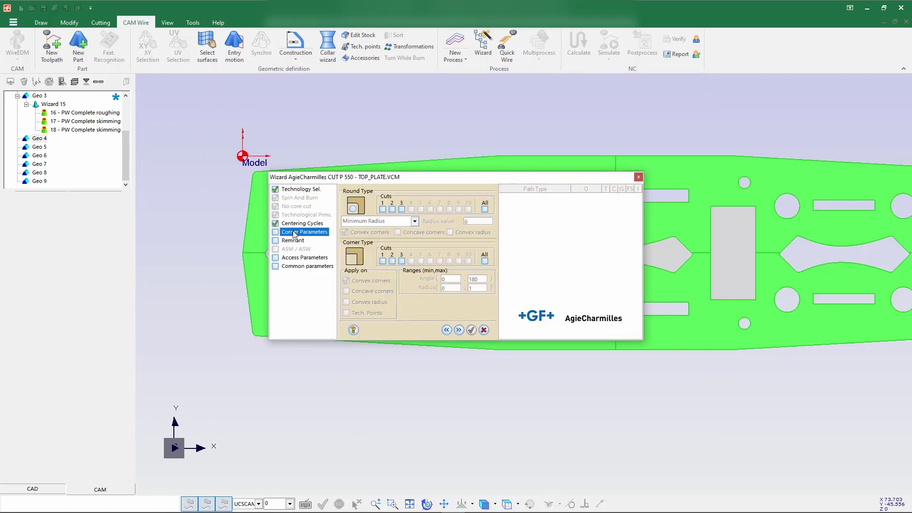
click(383, 261)
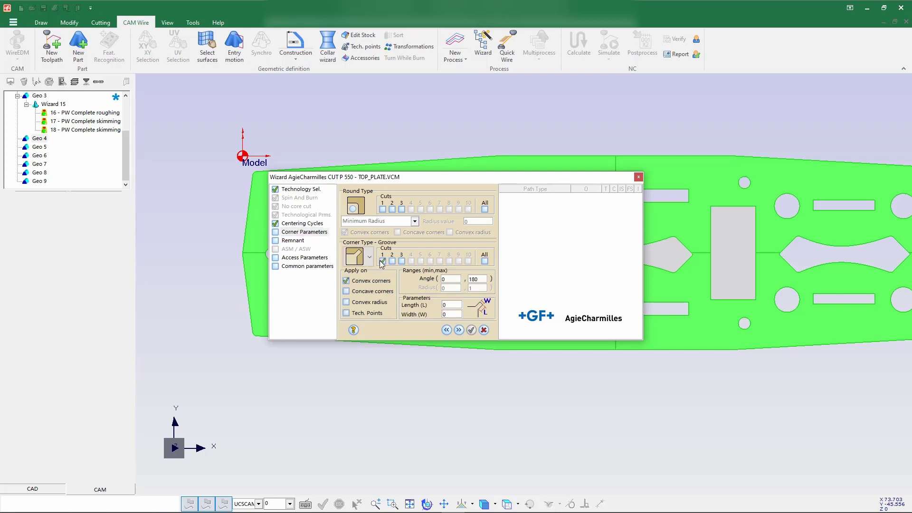
click(371, 258)
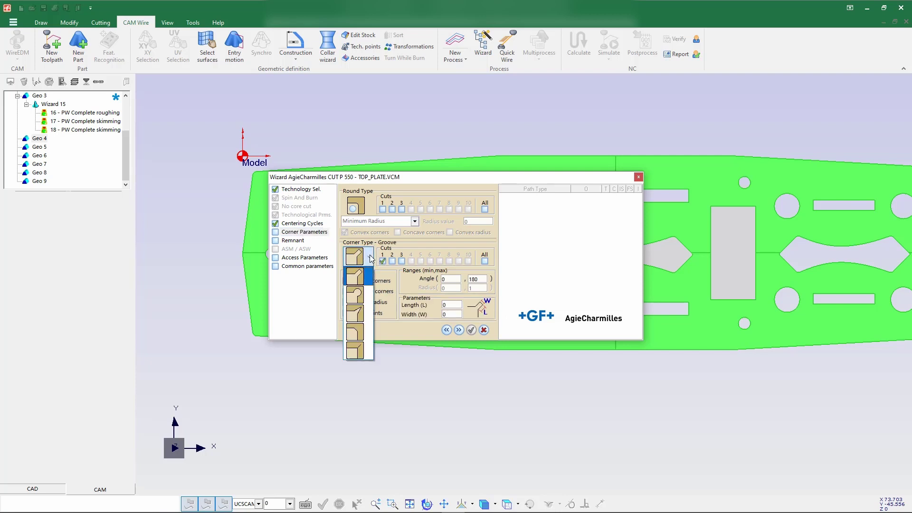
click(359, 314)
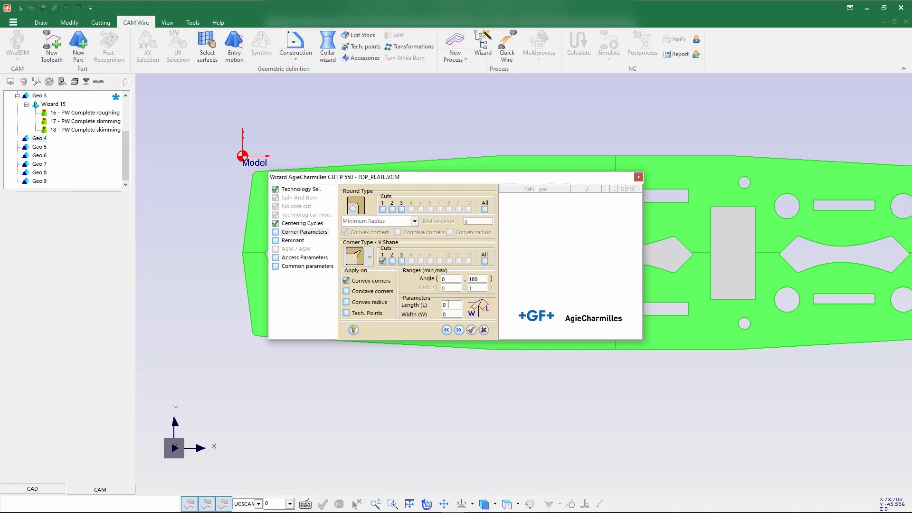
text(1)
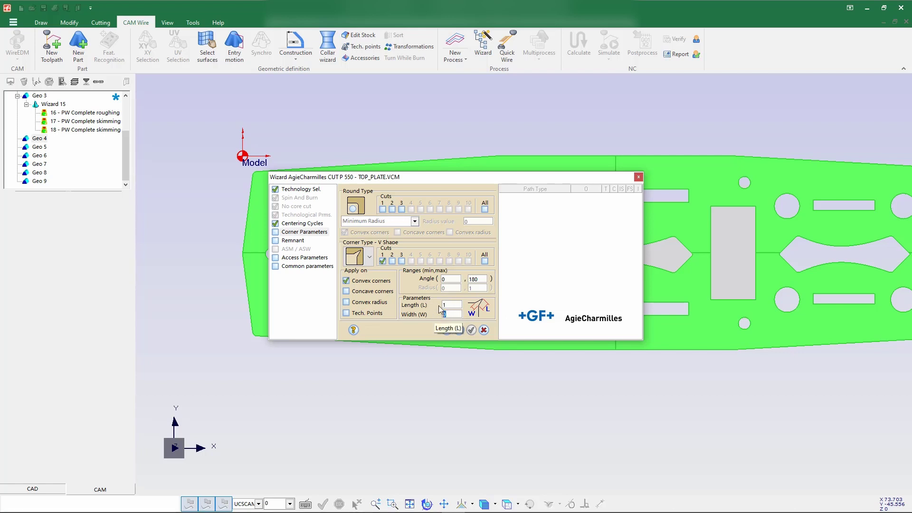
text(2)
Keep the default remnant, access and common parameters, and accept and calculate the wizard process for Geo 4.
click(459, 331)
click(459, 331)
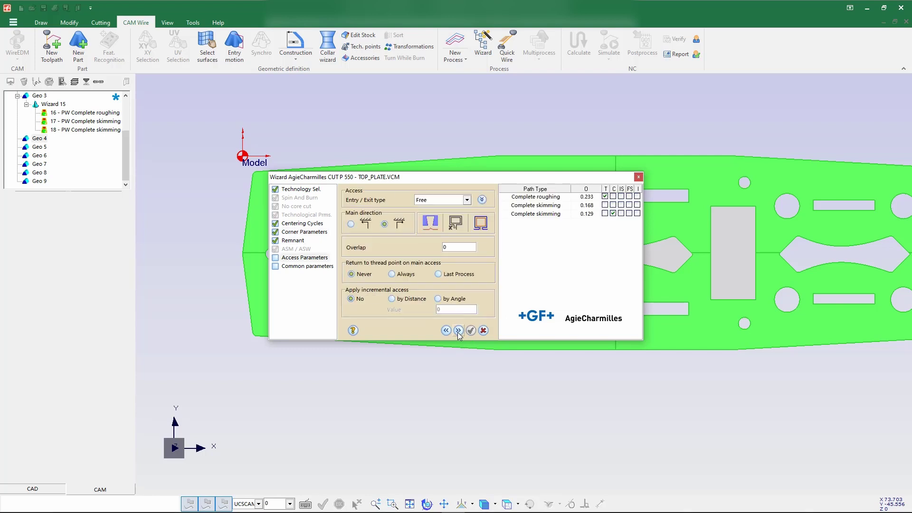
click(459, 331)
click(459, 331)
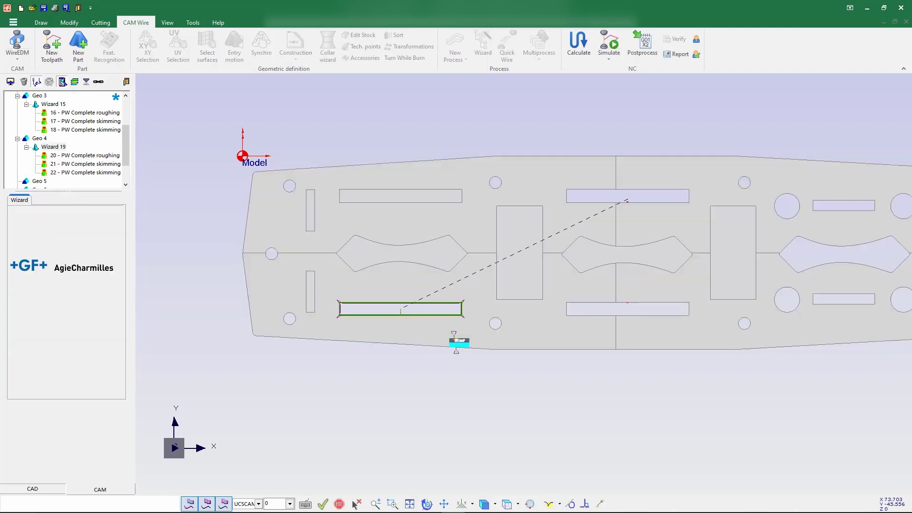
Examine the V-shaped corner relief on the Geo 4 slot and compare its roughing and two skimming toolpaths.
scroll(330, 308, up, 5)
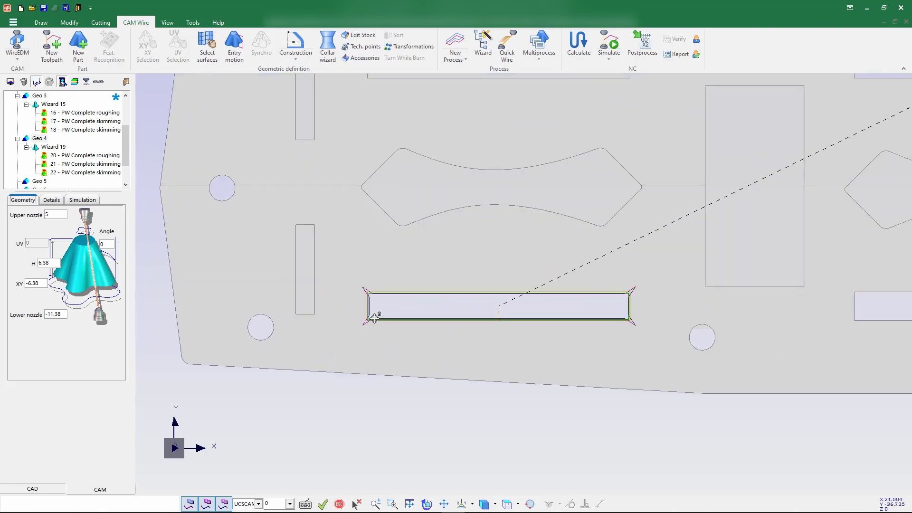
scroll(376, 304, up, 2)
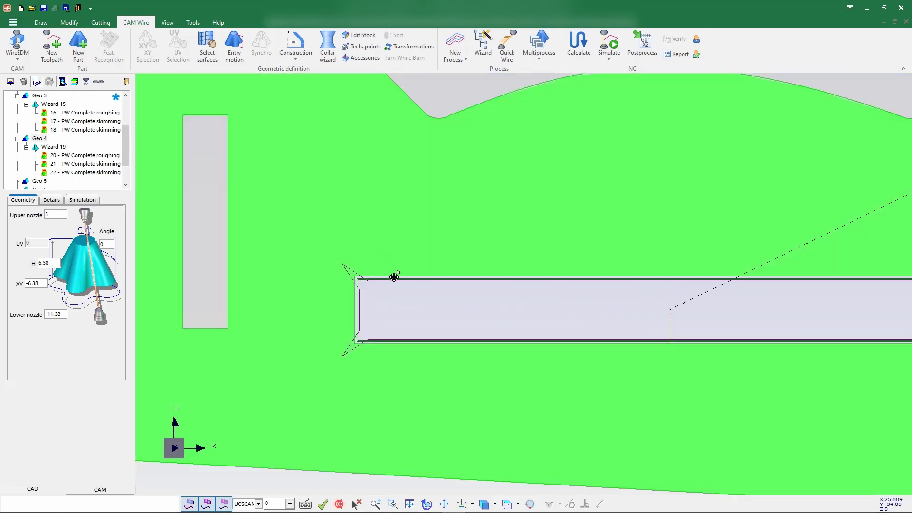
scroll(375, 298, up, 1)
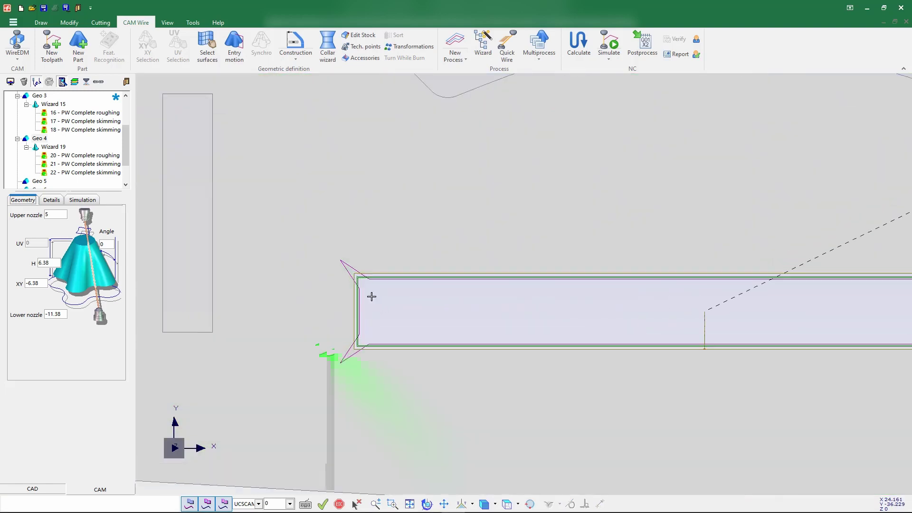
scroll(365, 290, up, 2)
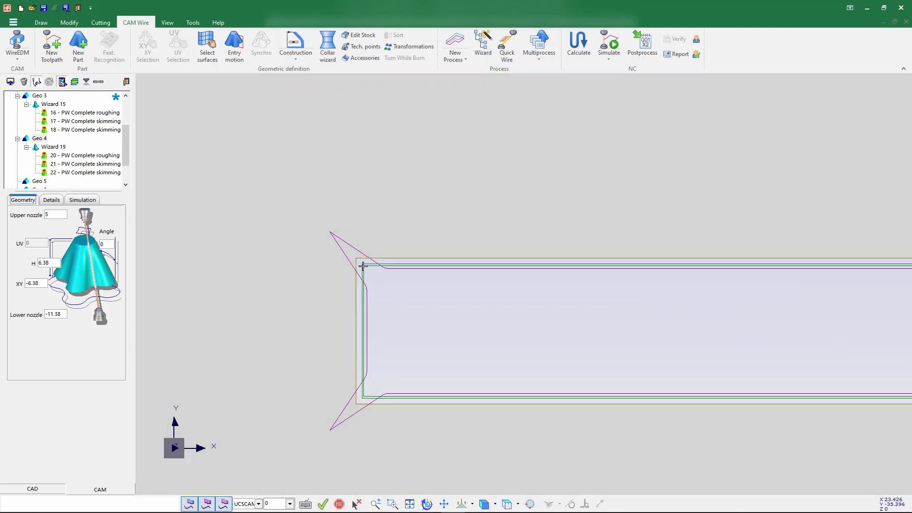
middle_drag(352, 261, 375, 243)
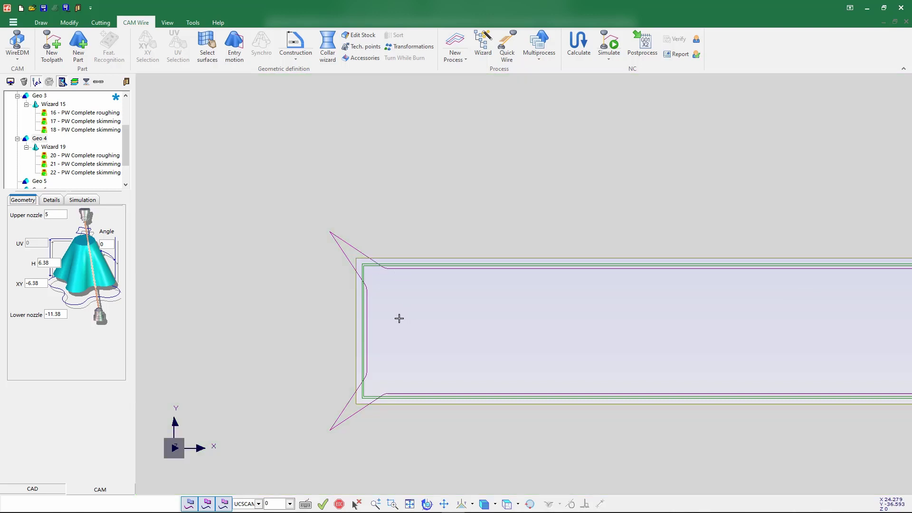
scroll(400, 317, down, 2)
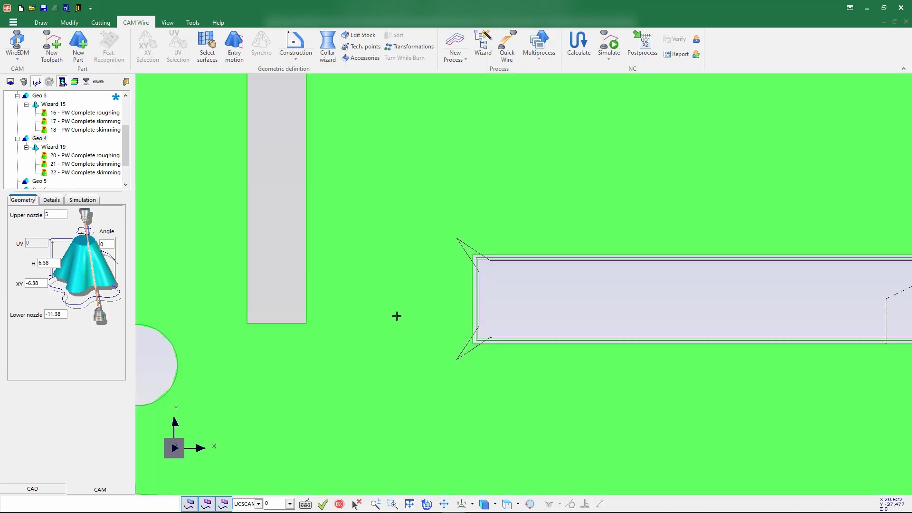
click(78, 164)
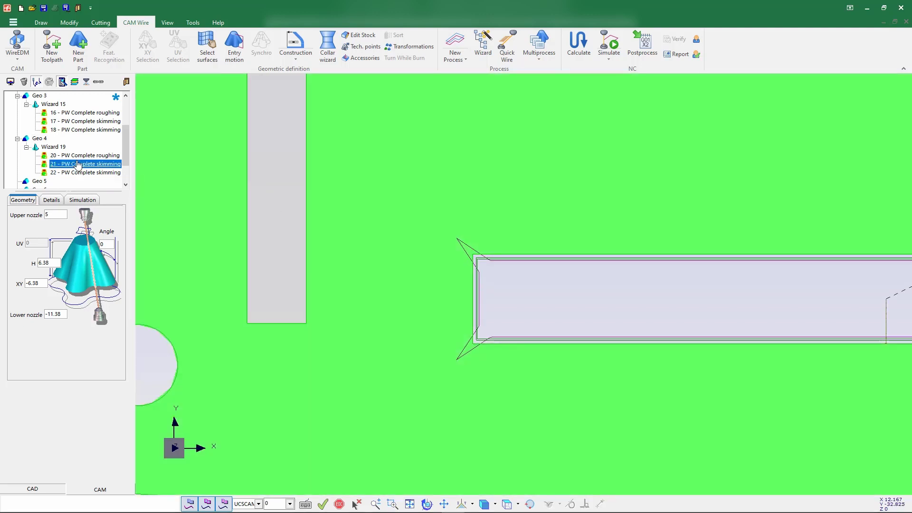
double_click(78, 164)
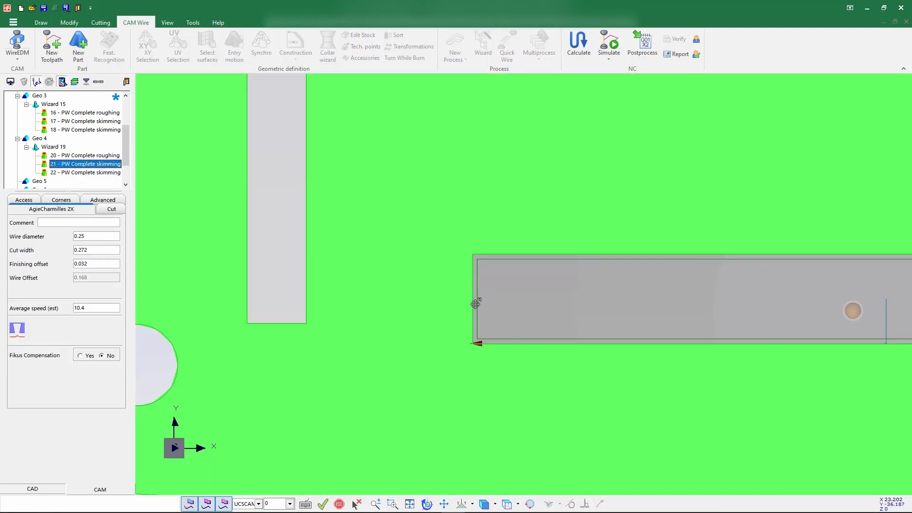
double_click(76, 173)
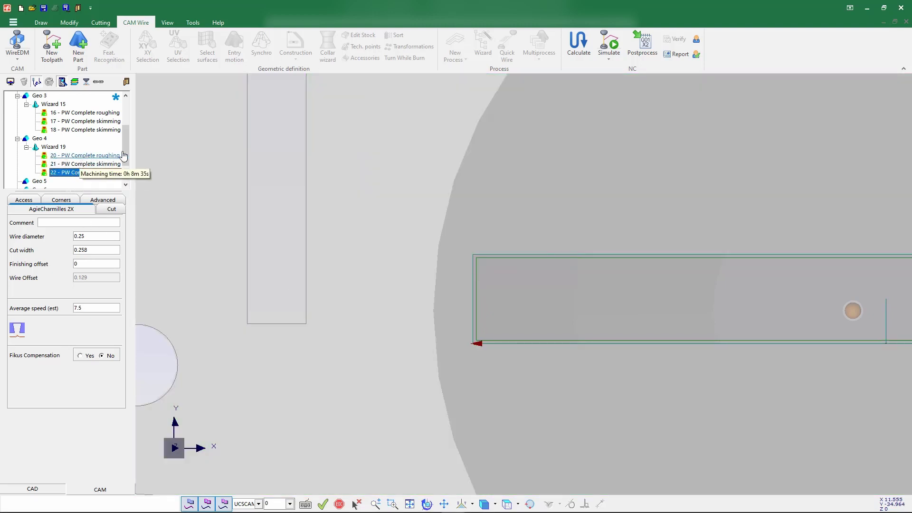
click(101, 157)
click(102, 158)
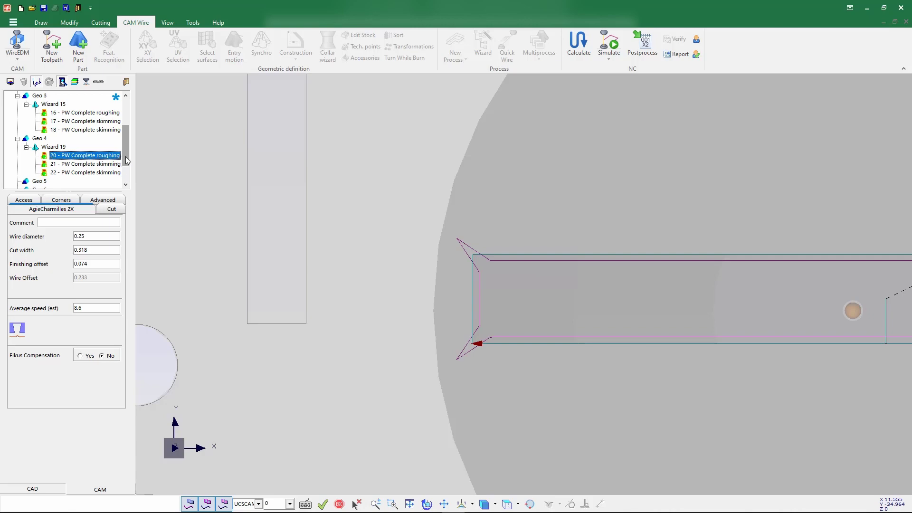
Select Geo 5, the tall rectangular opening, and start the technology selection in its process wizard.
scroll(129, 162, down, 2)
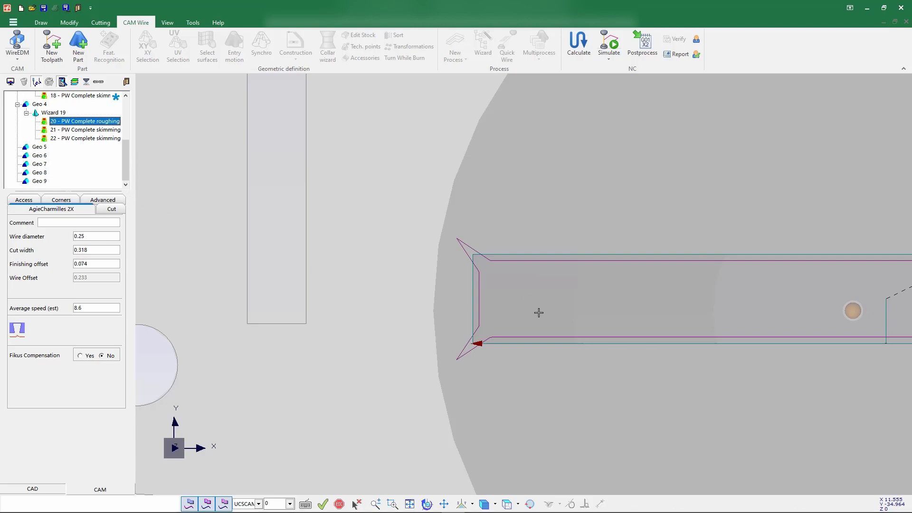
scroll(537, 312, down, 3)
scroll(522, 201, down, 3)
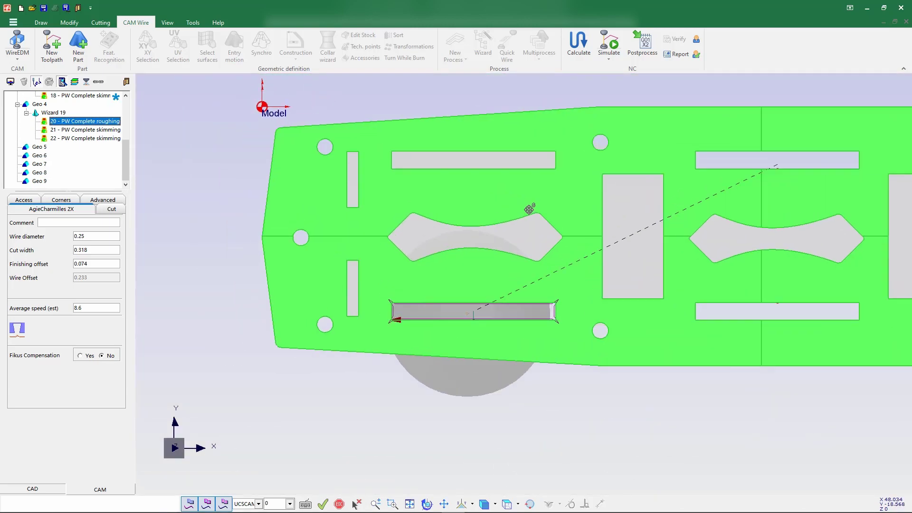
click(39, 147)
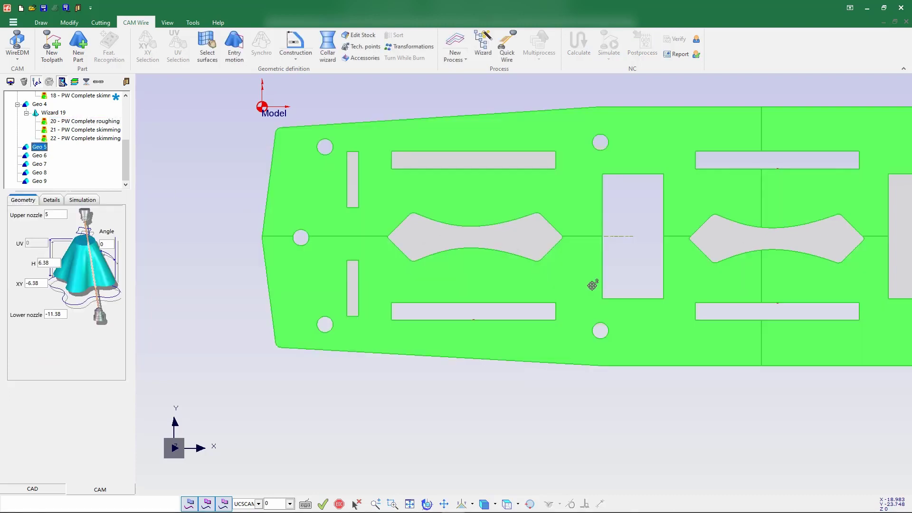
scroll(684, 216, up, 4)
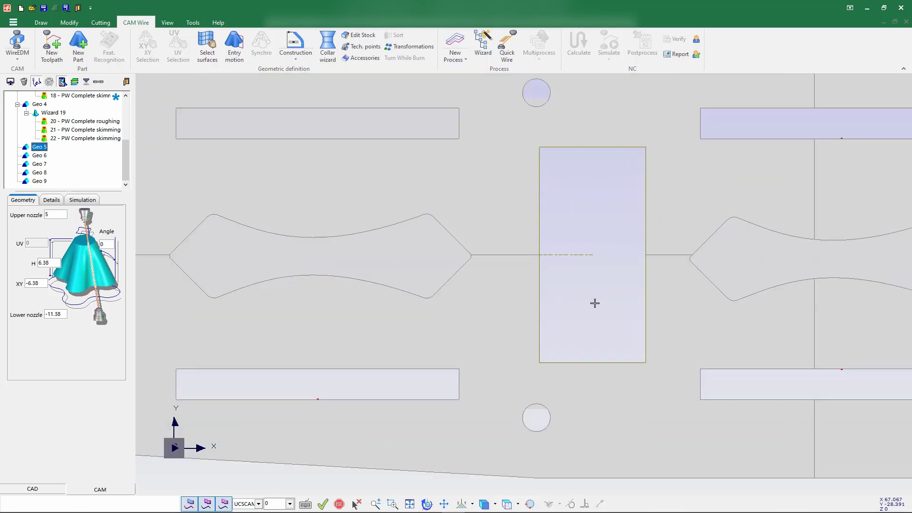
click(535, 90)
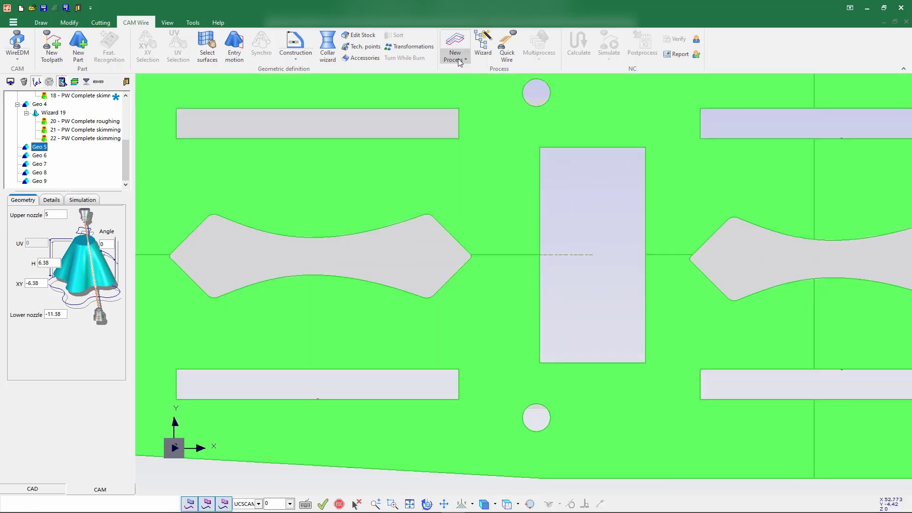
click(485, 57)
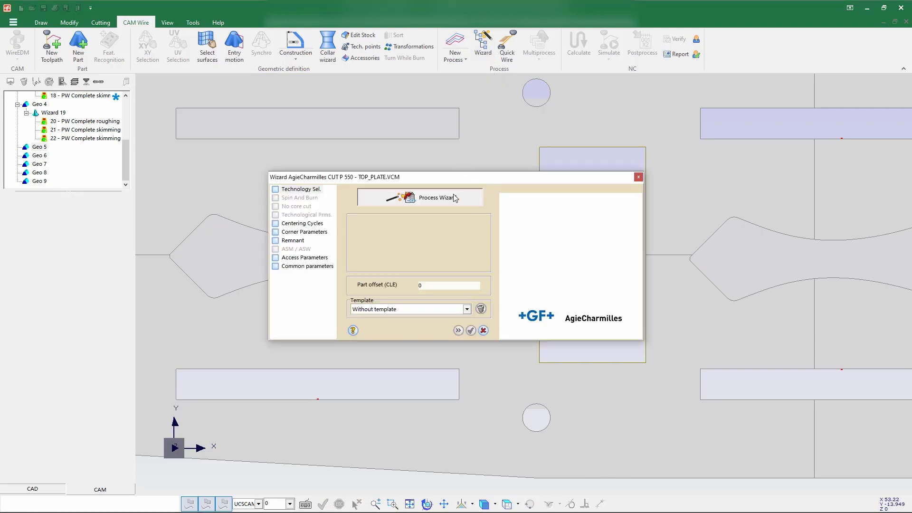
click(453, 197)
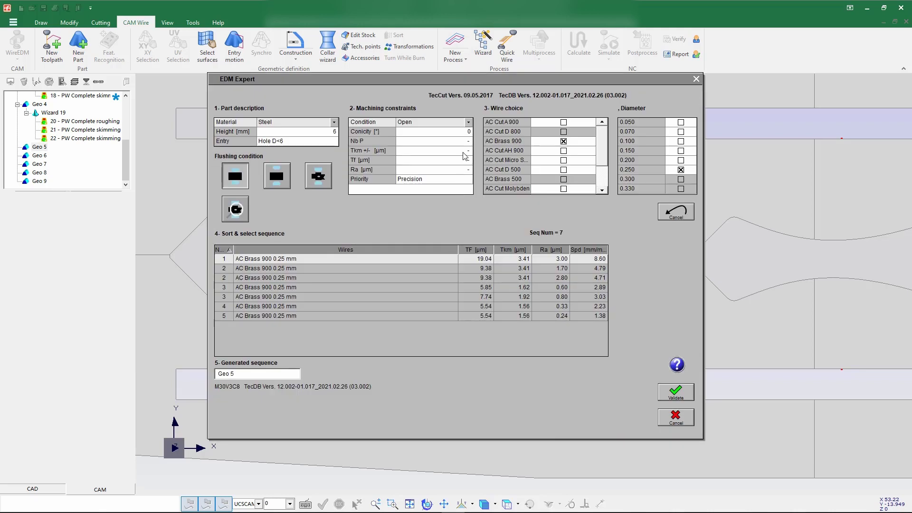
Limit the Geo 5 technology to three passes and validate the AC Brass 900 0.25 mm sequence with Ra 0.60.
click(463, 141)
click(465, 142)
text(3)
key(Return)
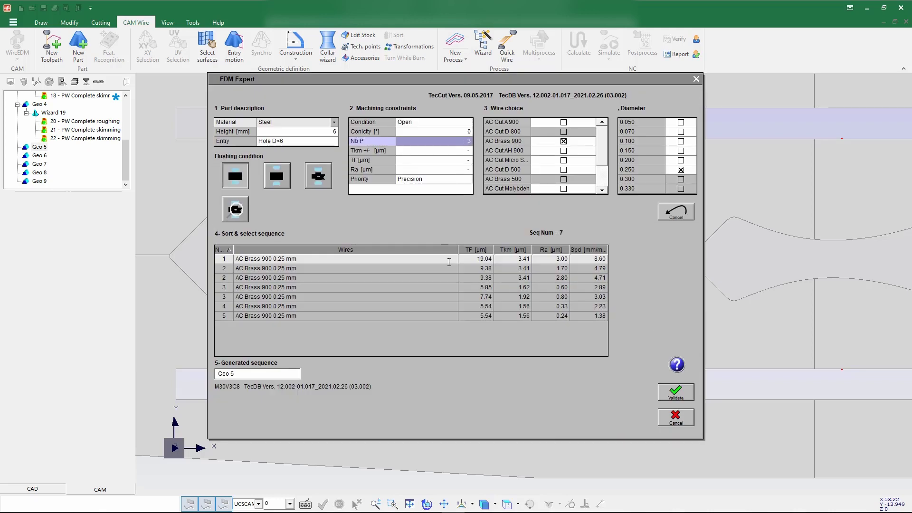
click(449, 263)
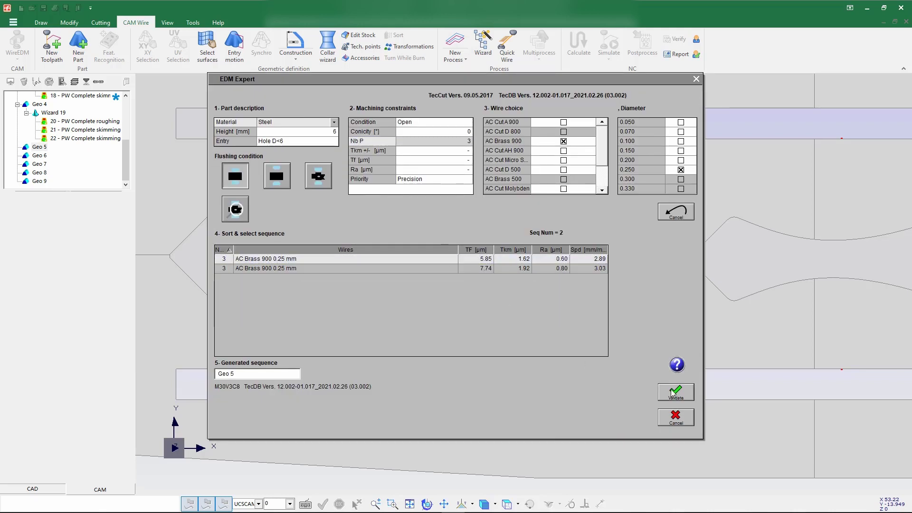
click(676, 392)
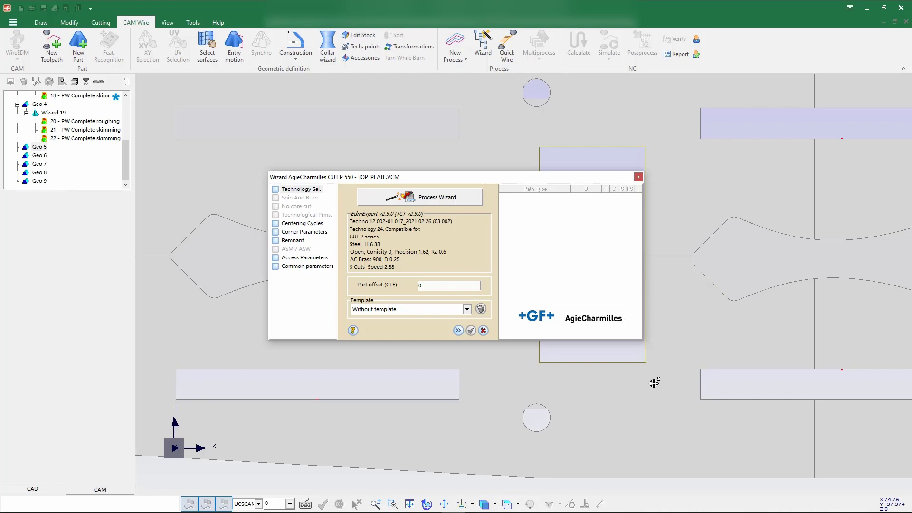
Apply a Chamfer corner type to the convex corners on cuts 1, 2 and 3 of Geo 5.
click(304, 232)
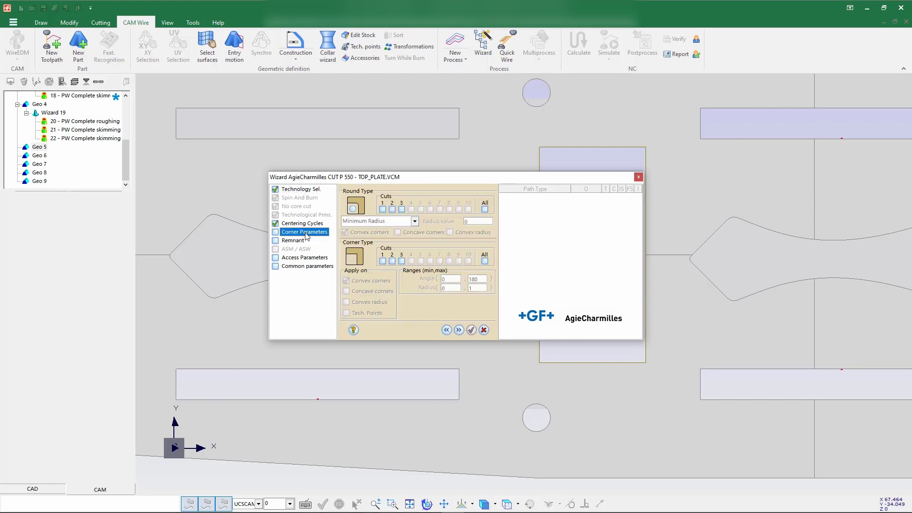
click(383, 261)
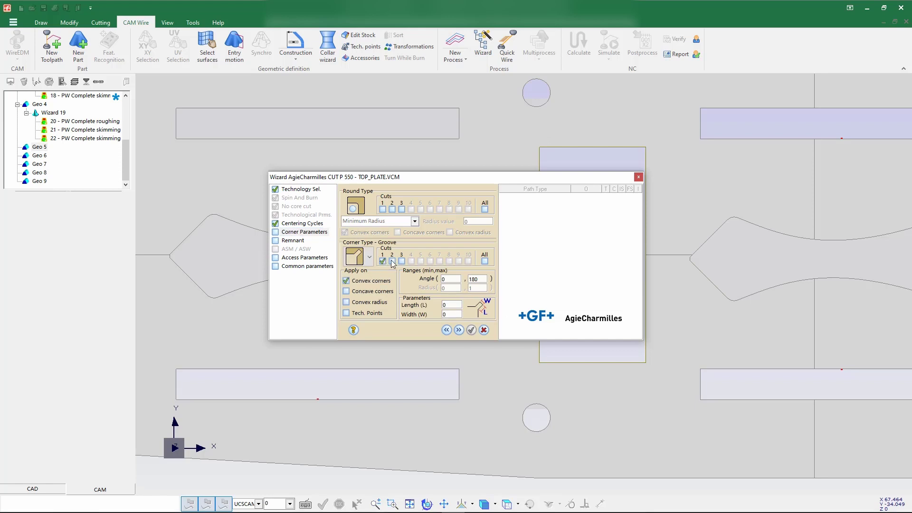
click(393, 261)
click(368, 260)
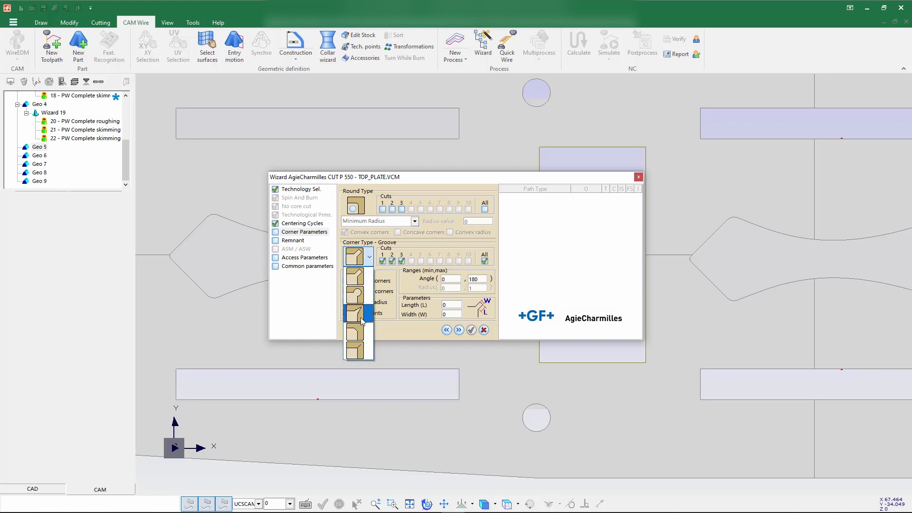
click(363, 335)
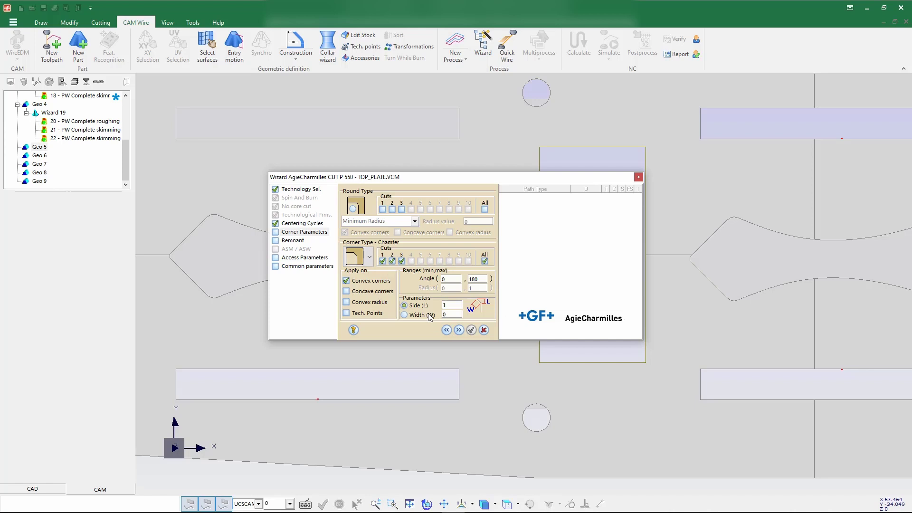
Try a chamfer width of 2, switching the sizing method to width and back to side.
drag(448, 315, 430, 316)
text(2)
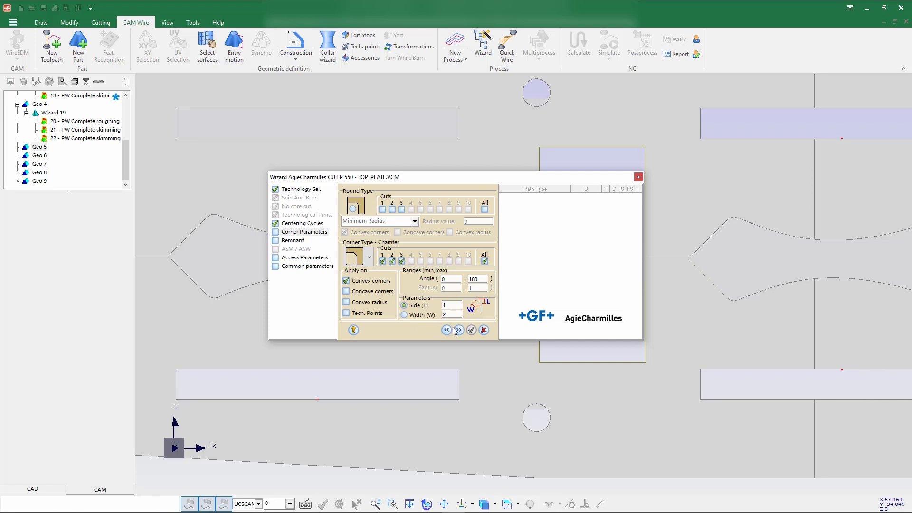
click(420, 316)
click(419, 307)
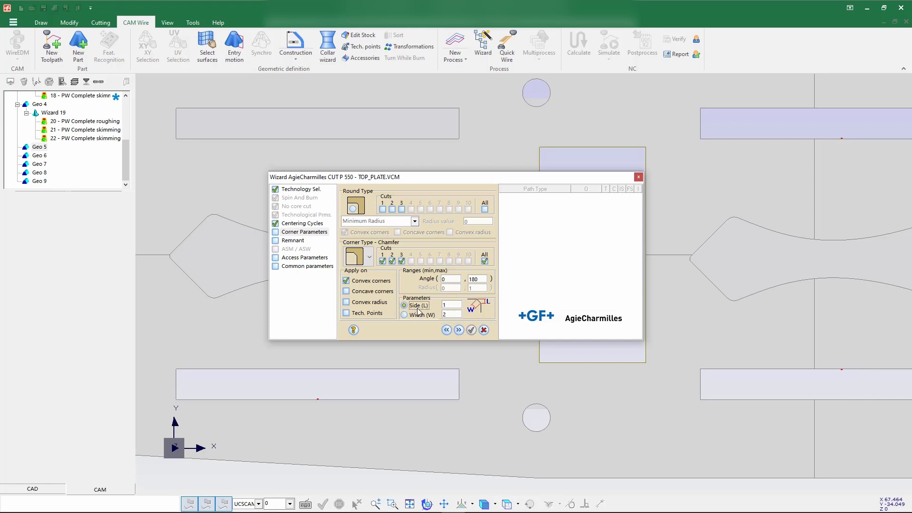
Set the chamfer's side length to 2 and its width to 0.
click(450, 315)
double_click(450, 302)
text(2)
key(Tab)
text(0)
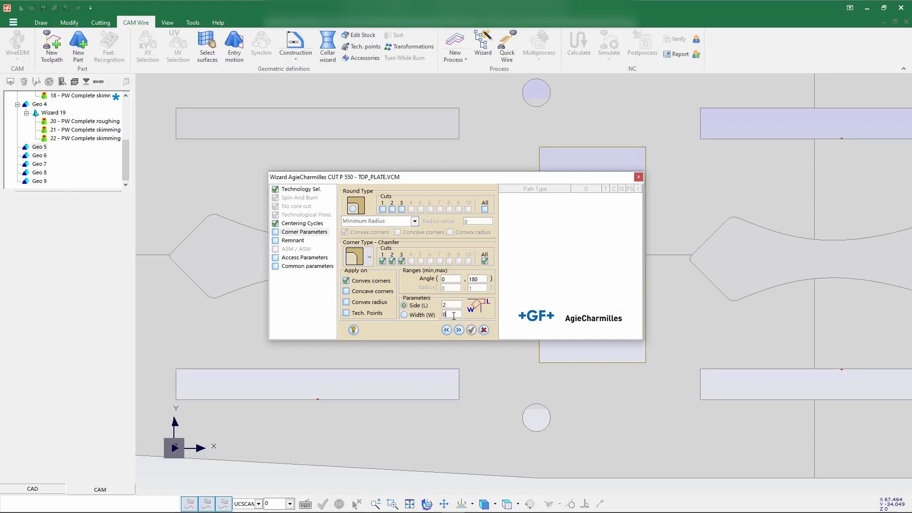
Keep the default remnant, access and common parameters for Geo 5, and accept and calculate the wizard process.
click(459, 330)
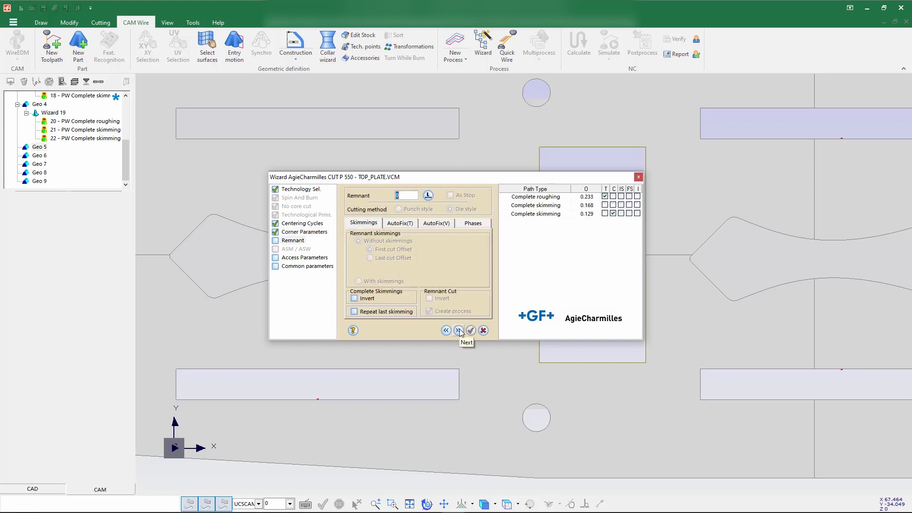
click(459, 330)
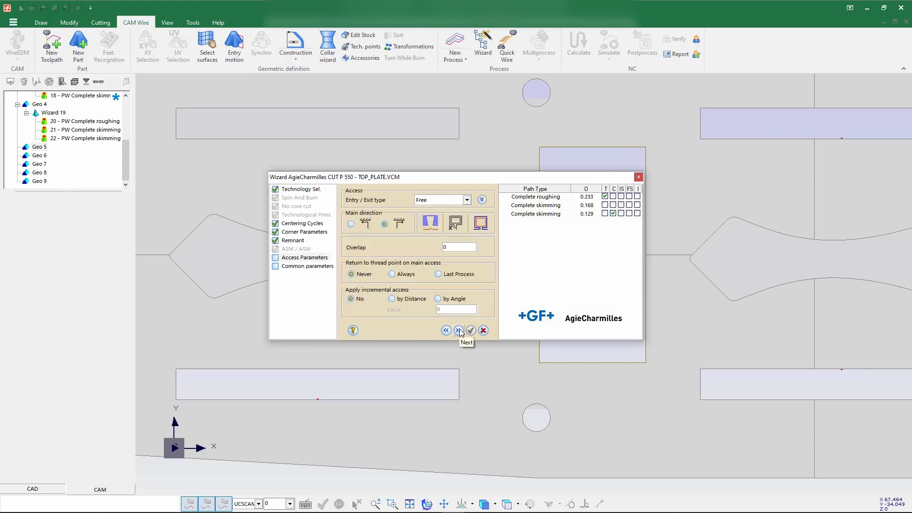
click(459, 330)
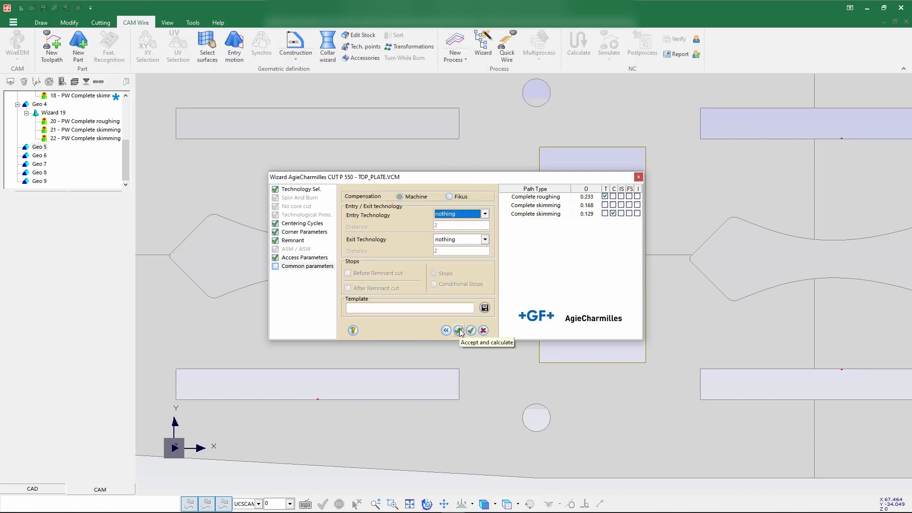
click(459, 329)
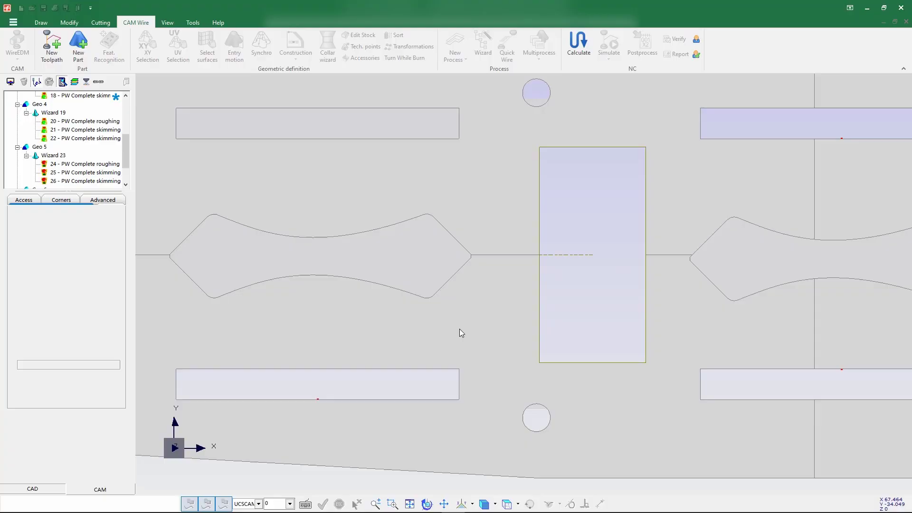
click(459, 329)
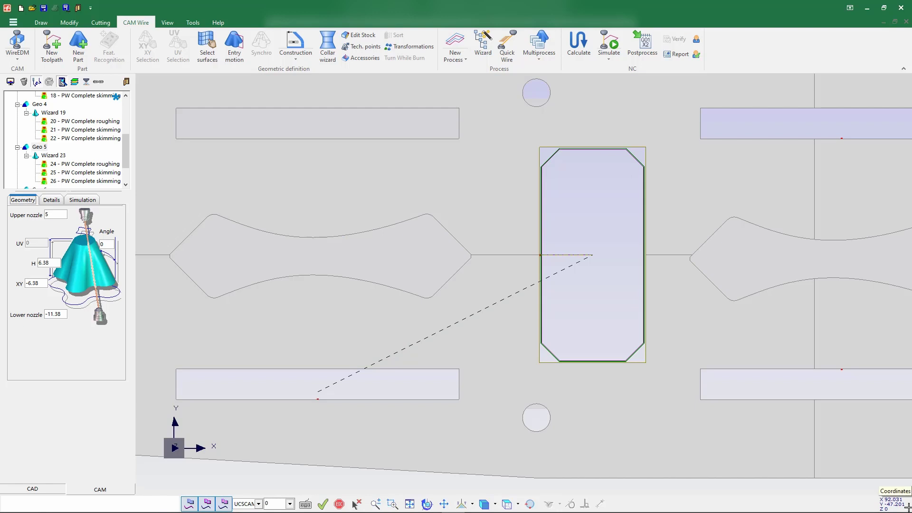
Inspect the roughing and both skimming toolpaths of Geo 5 one after another at the chamfered corners.
scroll(668, 228, up, 2)
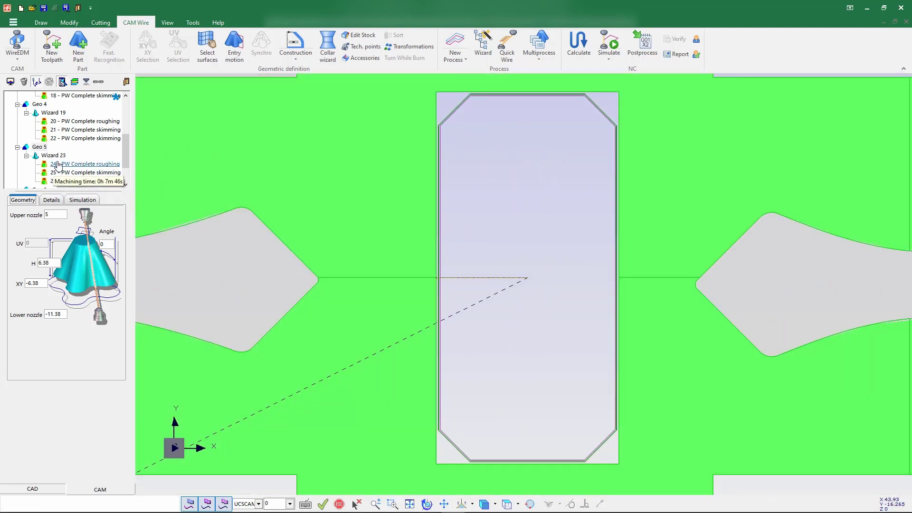
click(58, 164)
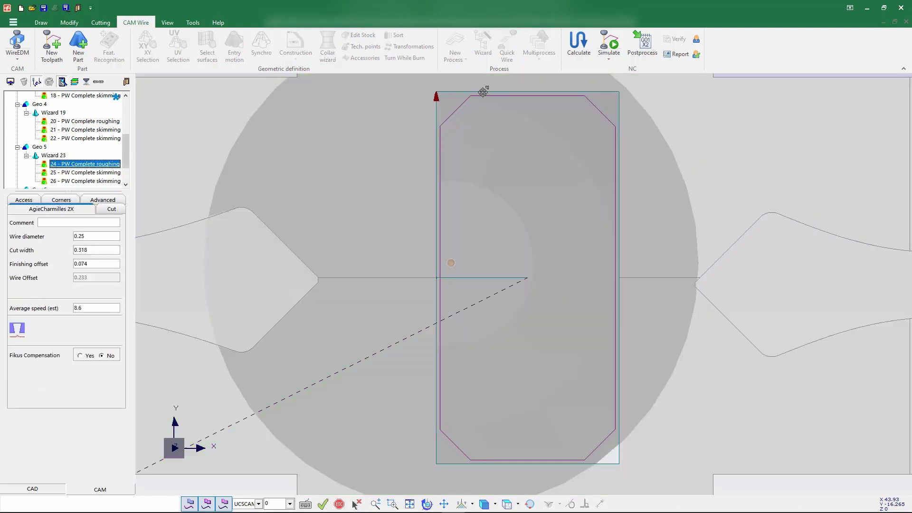
click(88, 173)
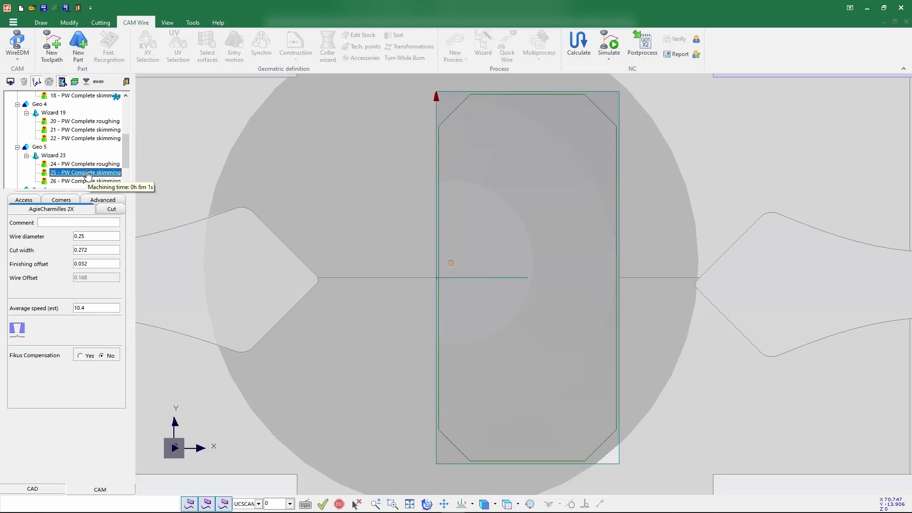
click(94, 182)
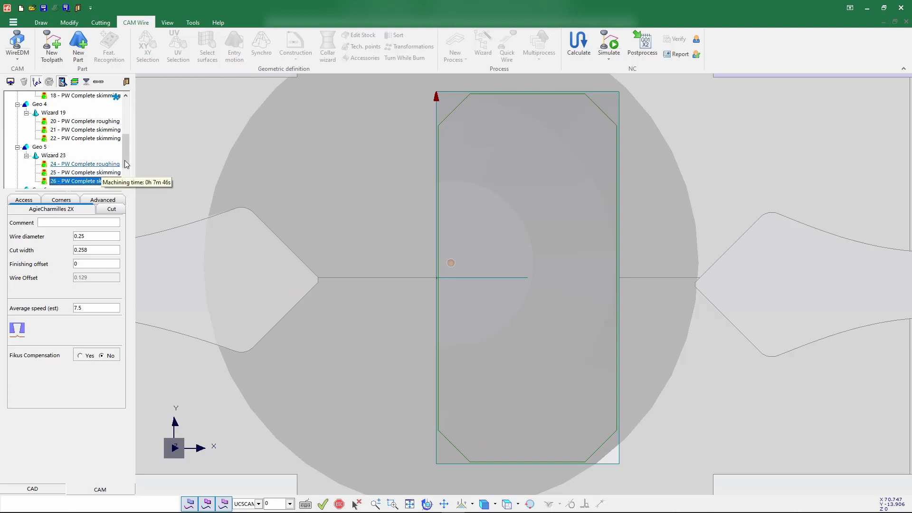
Begin a wizard process for Geo 6 and generate its EDM technology with 3 passes.
scroll(127, 159, down, 1)
drag(128, 174, 127, 182)
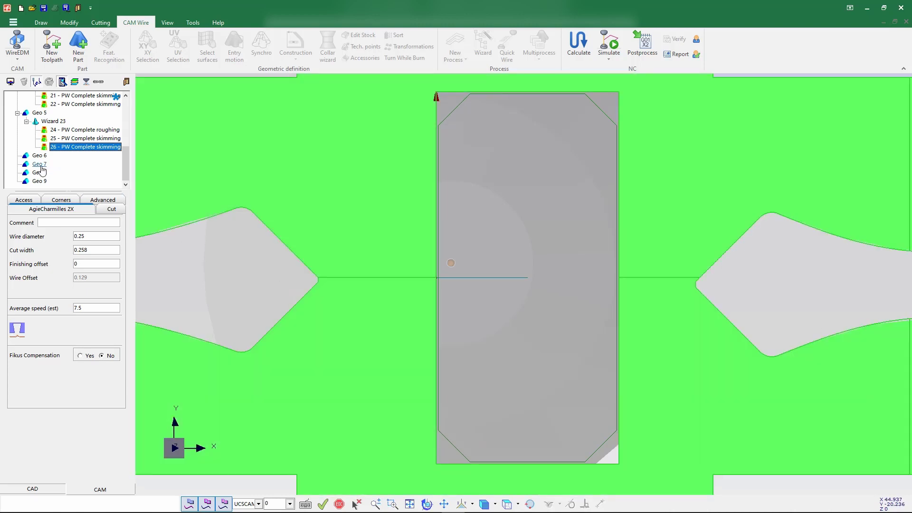
scroll(472, 334, down, 5)
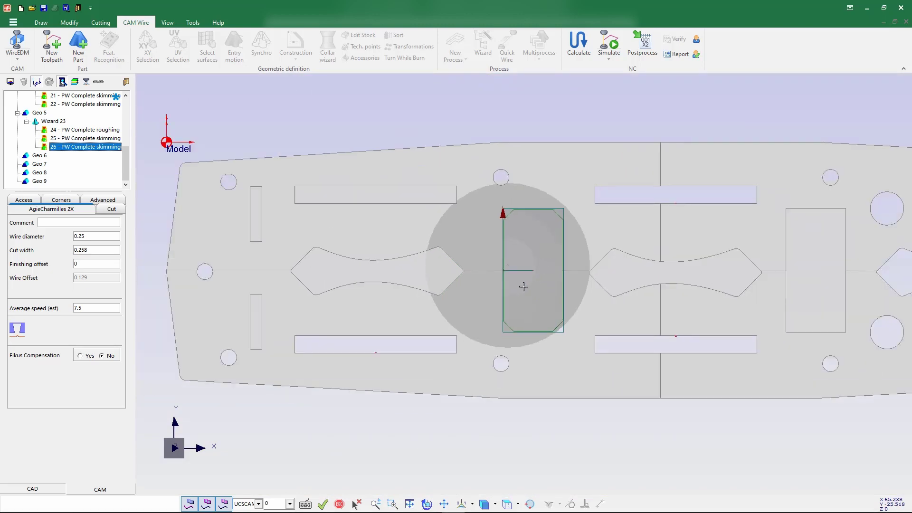
click(563, 420)
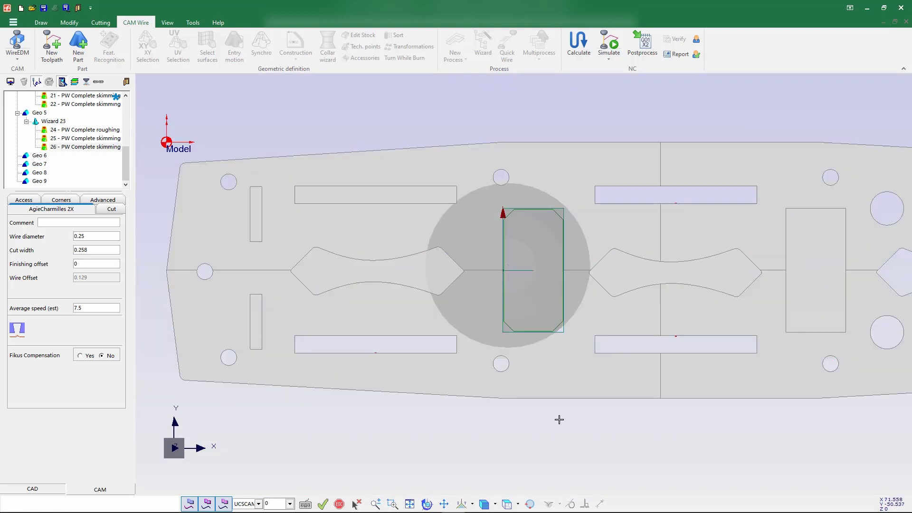
scroll(559, 420, down, 2)
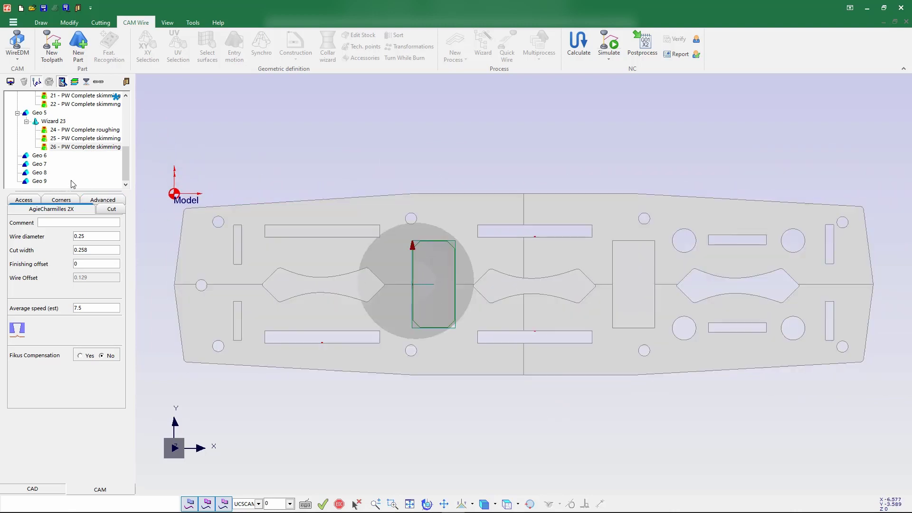
click(40, 156)
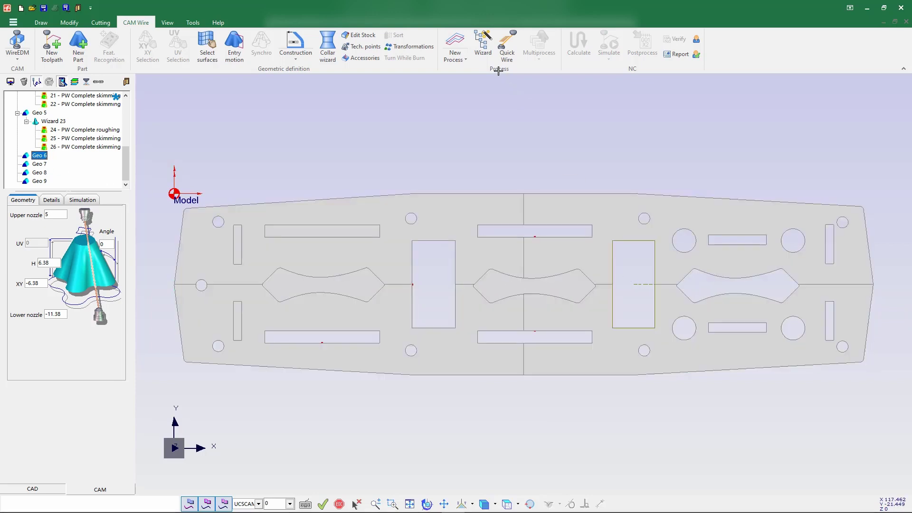
click(483, 52)
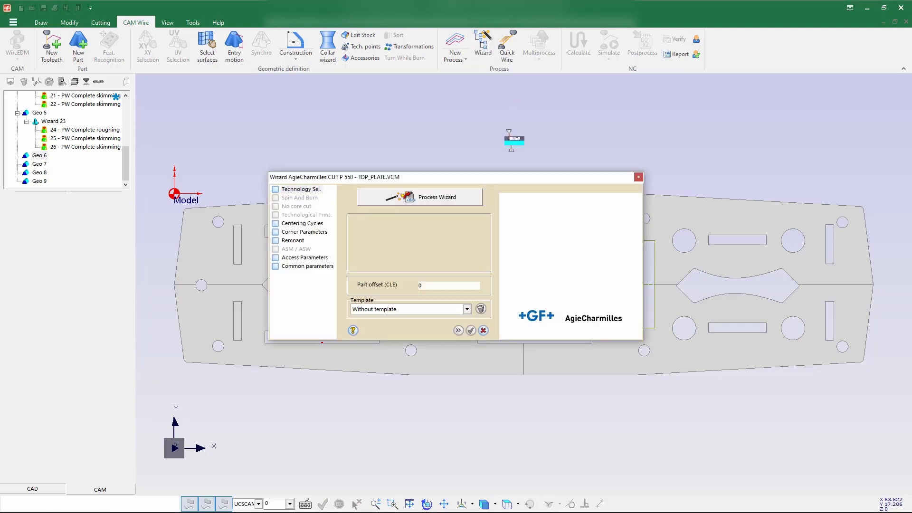
click(433, 196)
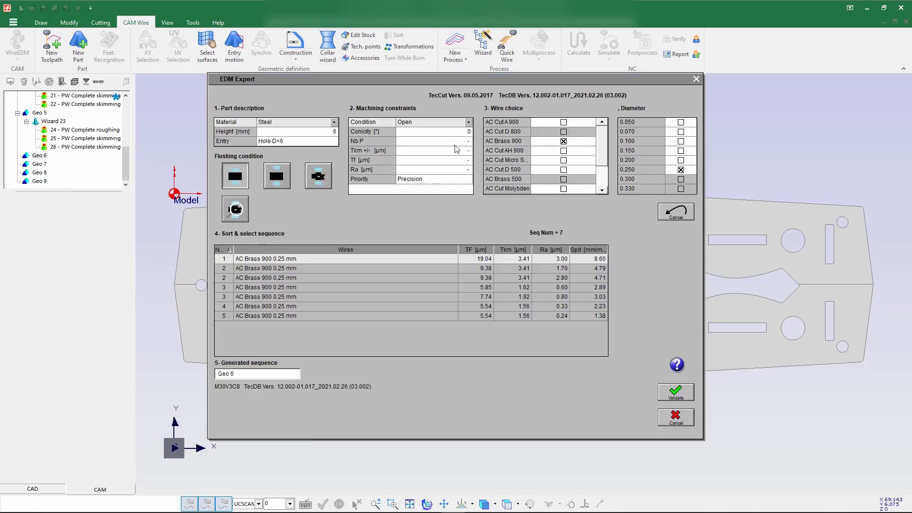
click(455, 144)
text(3)
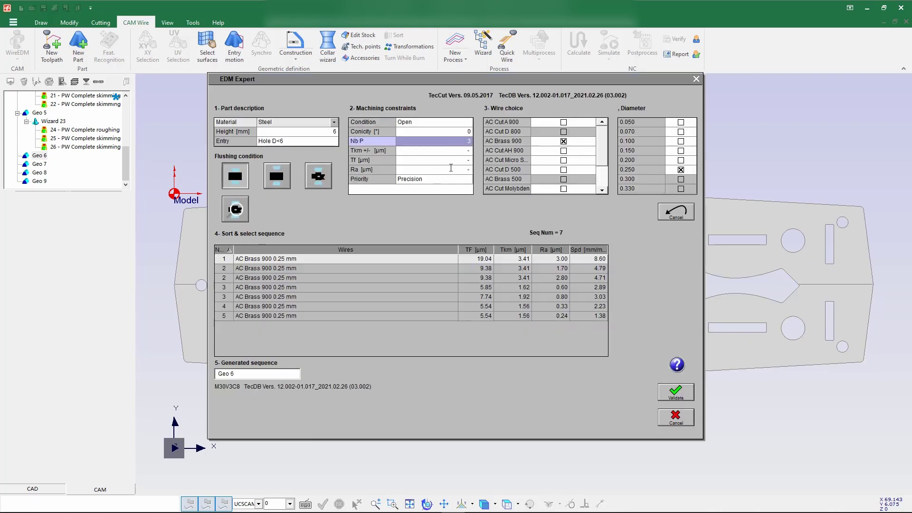
key(Return)
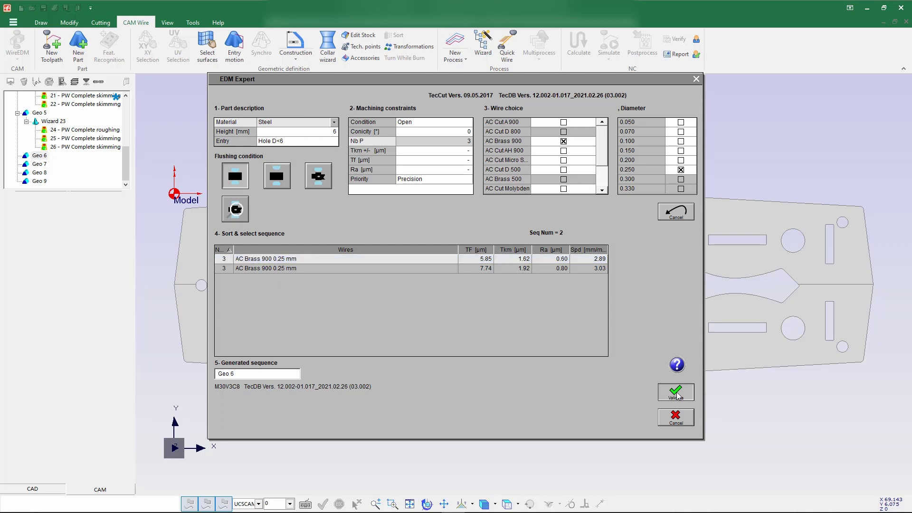
click(677, 395)
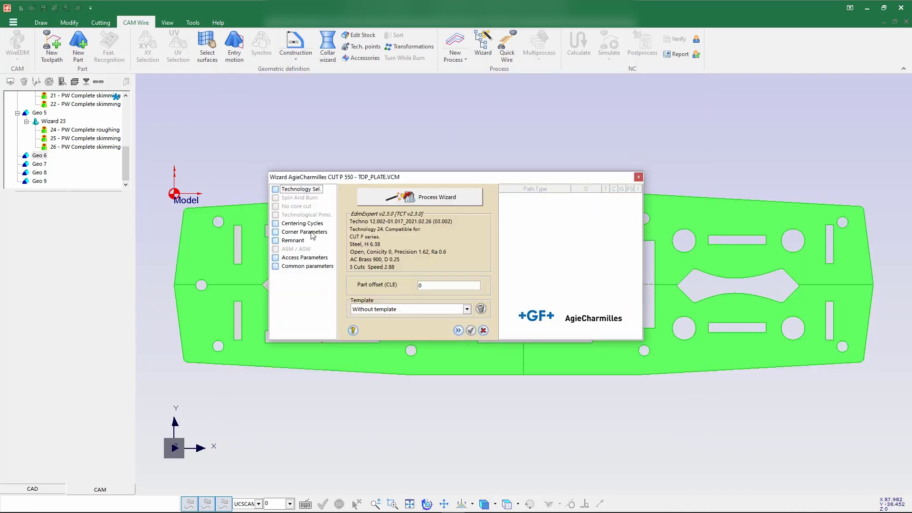
Apply a Bisector corner type with a length of 1 to the convex corners on cut 1 of Geo 6.
click(313, 233)
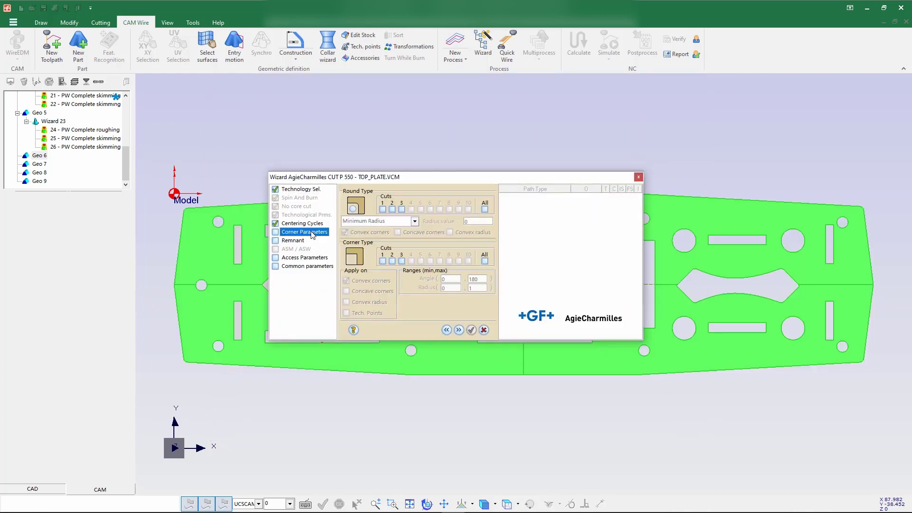
click(383, 261)
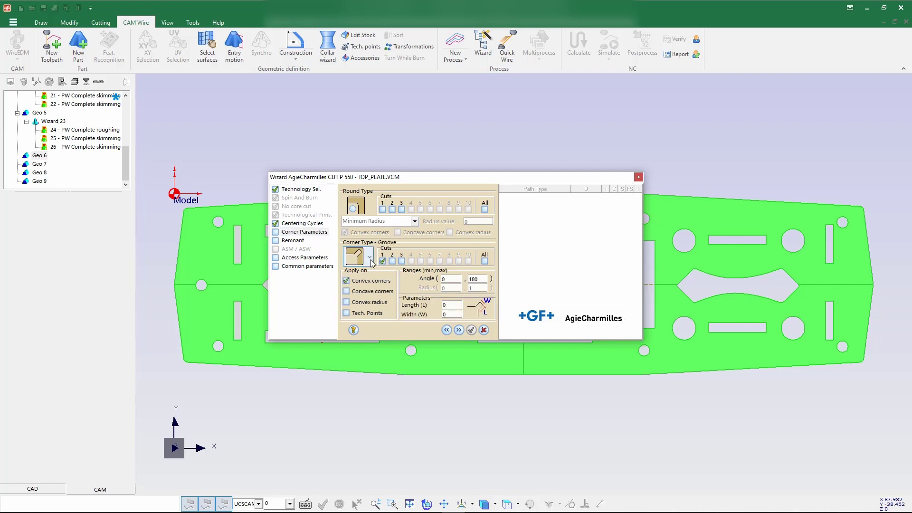
click(370, 257)
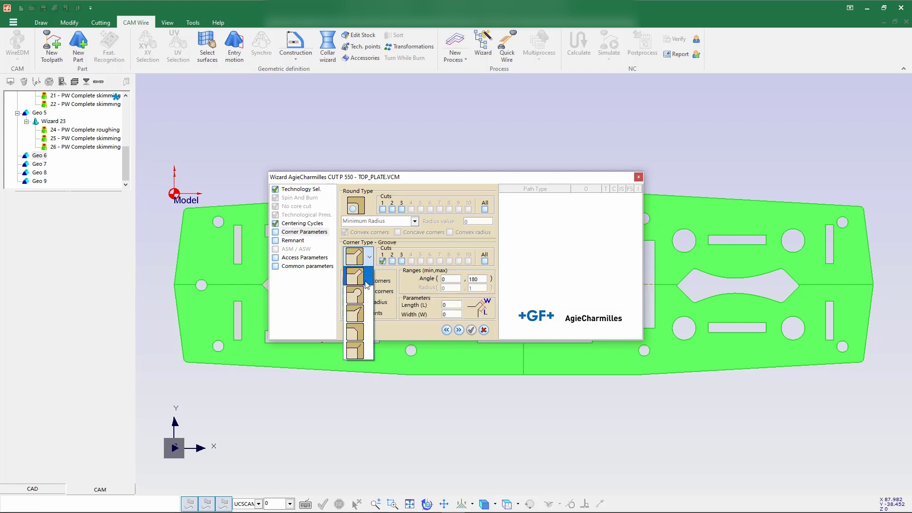
click(361, 350)
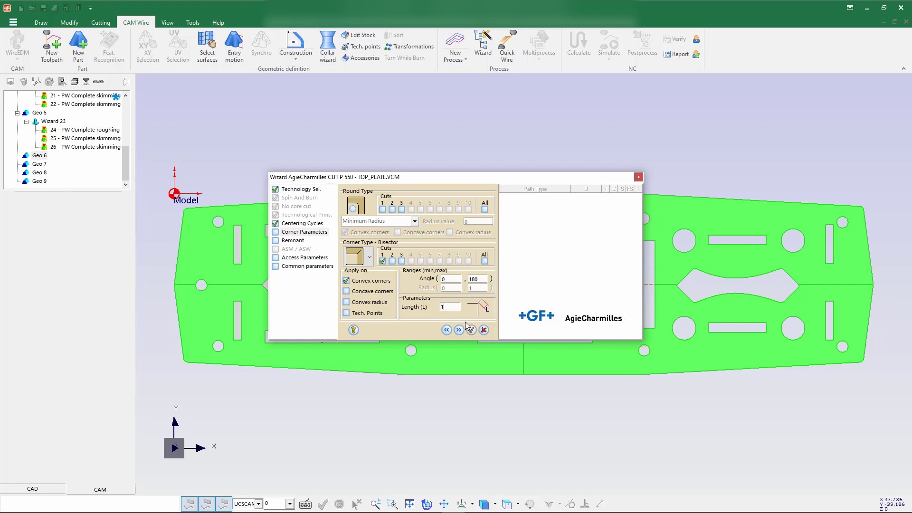
Try extending the Bisector corner type to cuts 2 and 3, and restore it to cut 1 only.
click(392, 261)
click(402, 262)
click(485, 261)
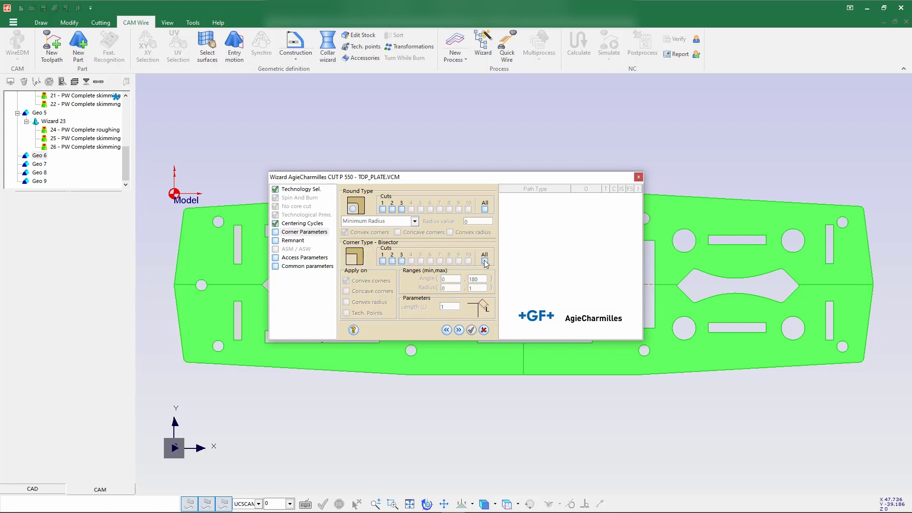
click(392, 261)
click(402, 261)
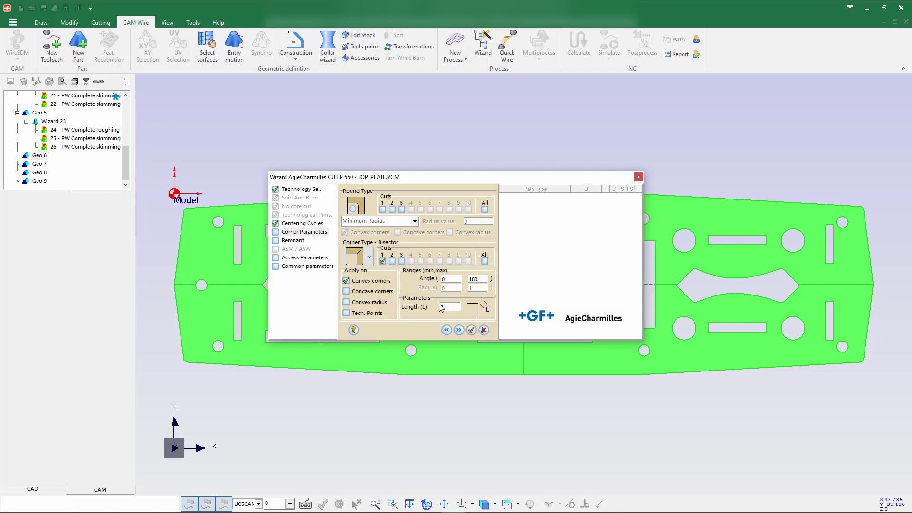
Keep the default remnant, access and common parameters for Geo 6, and accept and calculate the wizard process.
click(459, 330)
click(458, 330)
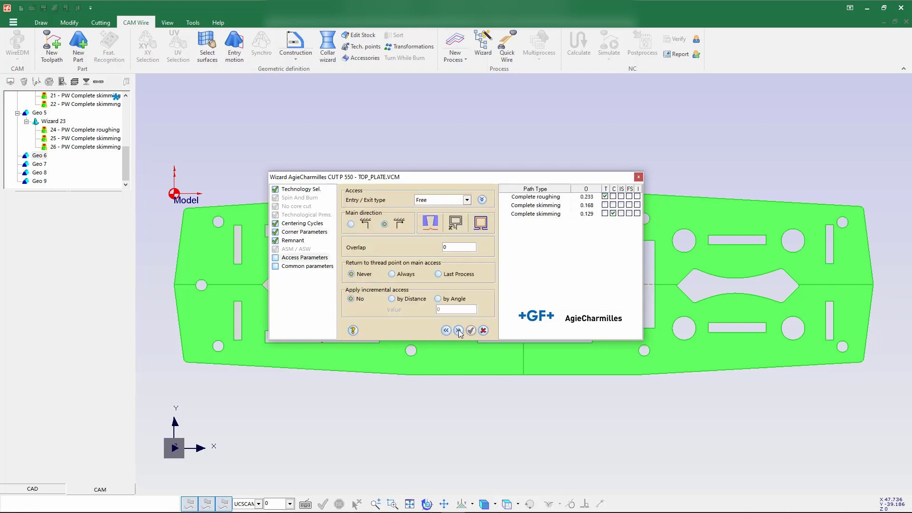
click(458, 331)
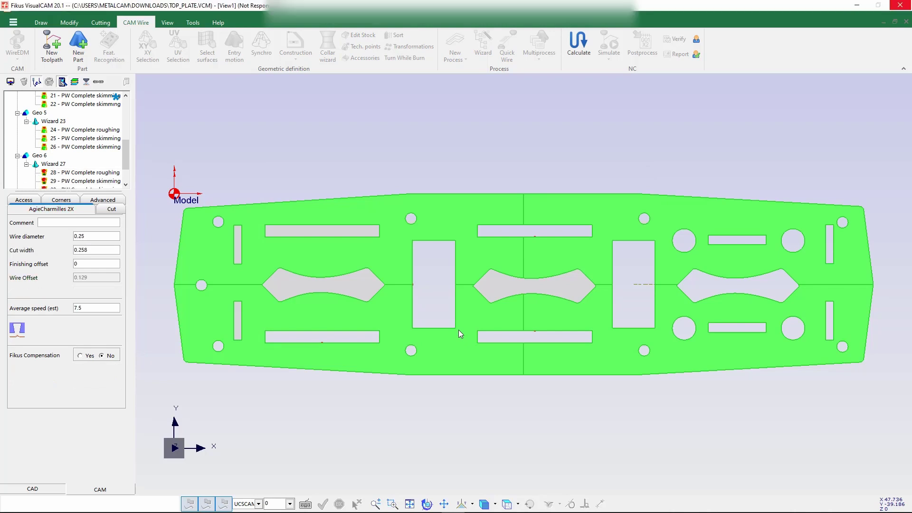
click(458, 330)
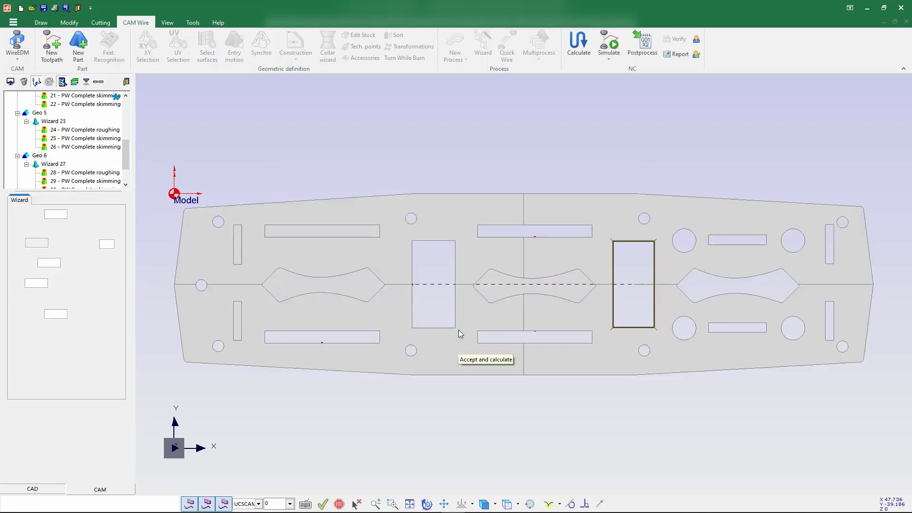
Inspect the roughing and both skimming toolpaths of Geo 6 one after another at the rectangle's corners.
scroll(679, 274, up, 5)
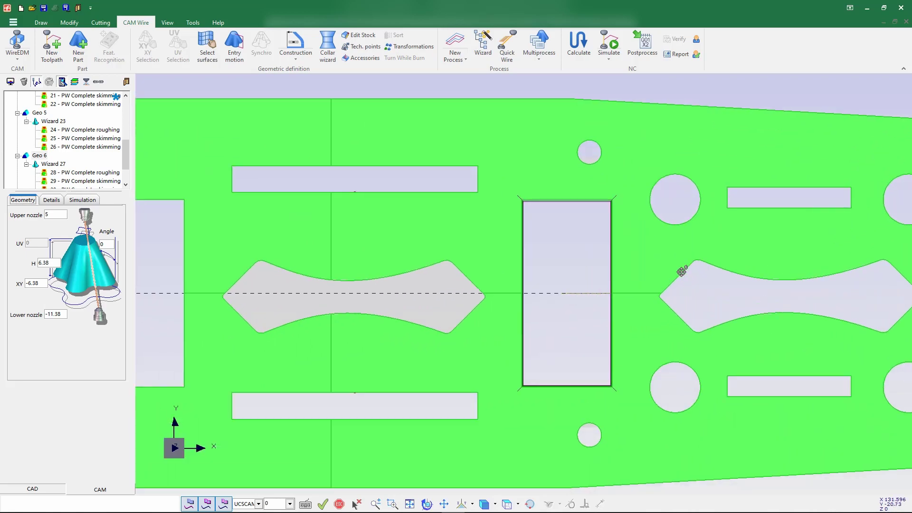
scroll(680, 270, up, 2)
scroll(537, 312, up, 2)
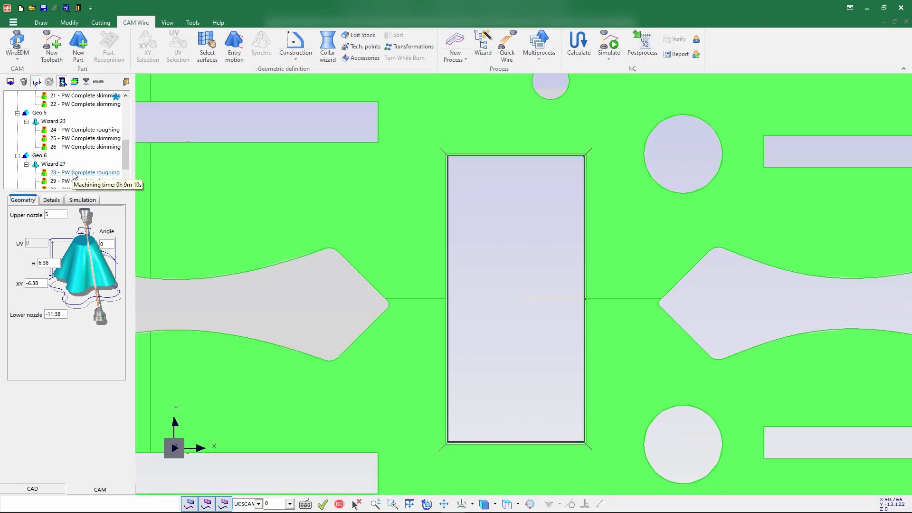
click(75, 174)
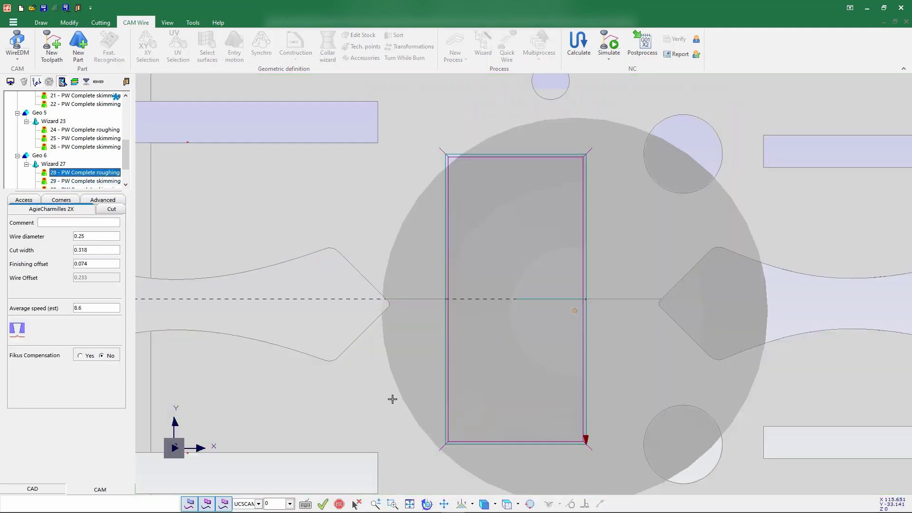
click(78, 183)
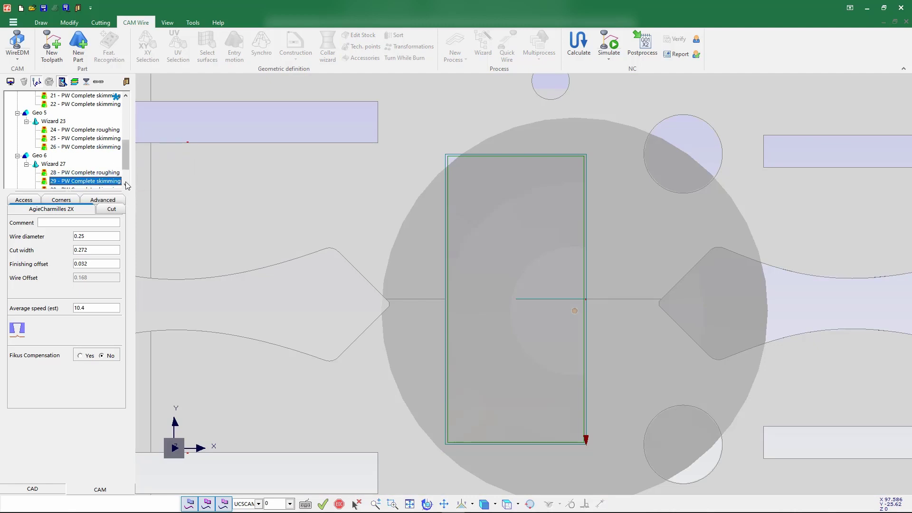
scroll(127, 186, down, 2)
click(82, 156)
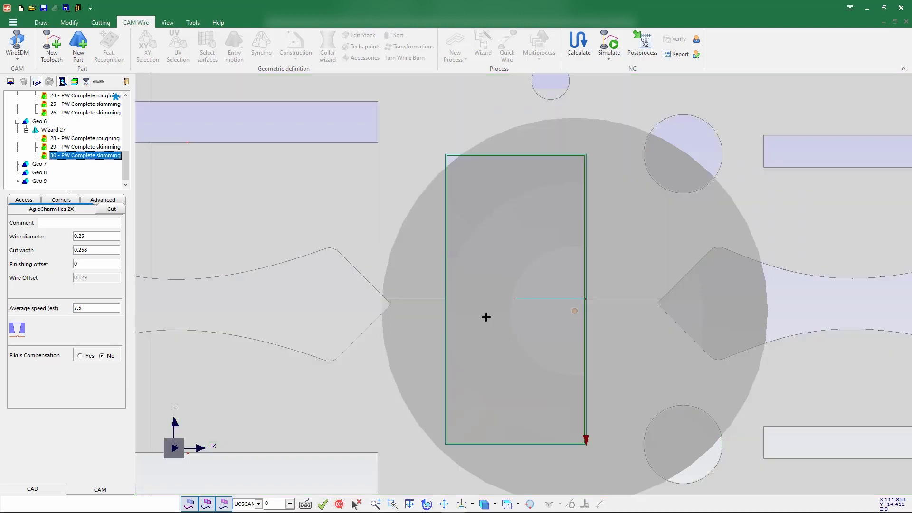
Open the stock simulation for the complete T1 - AgieCharmilles CUT P 550 toolpath with all its geometries.
scroll(526, 316, down, 2)
scroll(527, 316, down, 1)
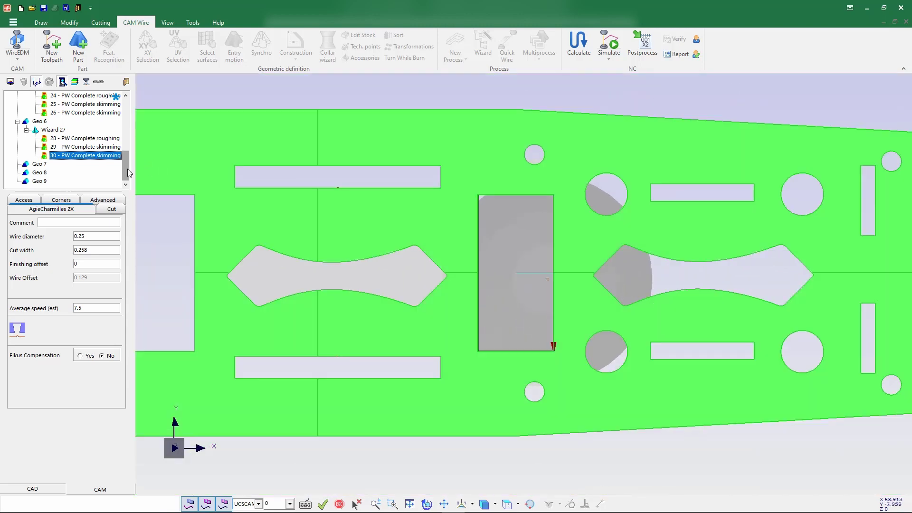
drag(128, 169, 125, 106)
scroll(431, 254, down, 2)
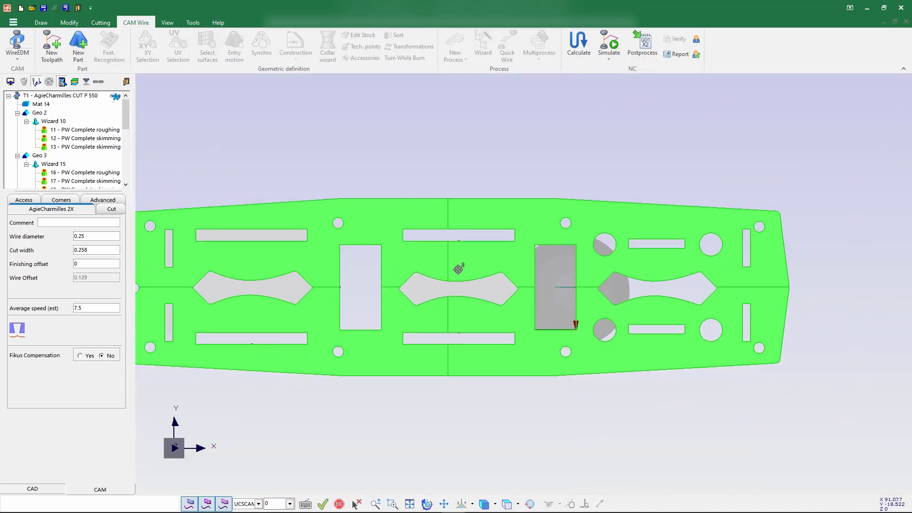
click(62, 96)
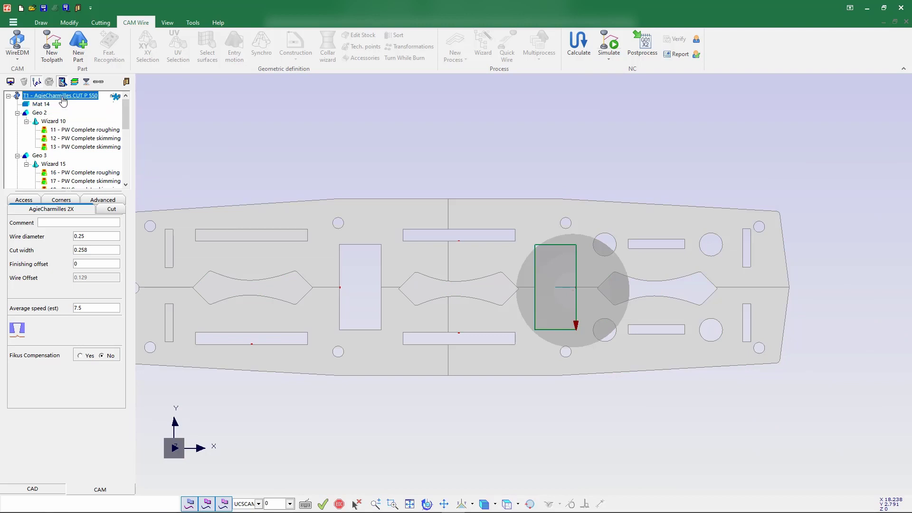
right_click(63, 100)
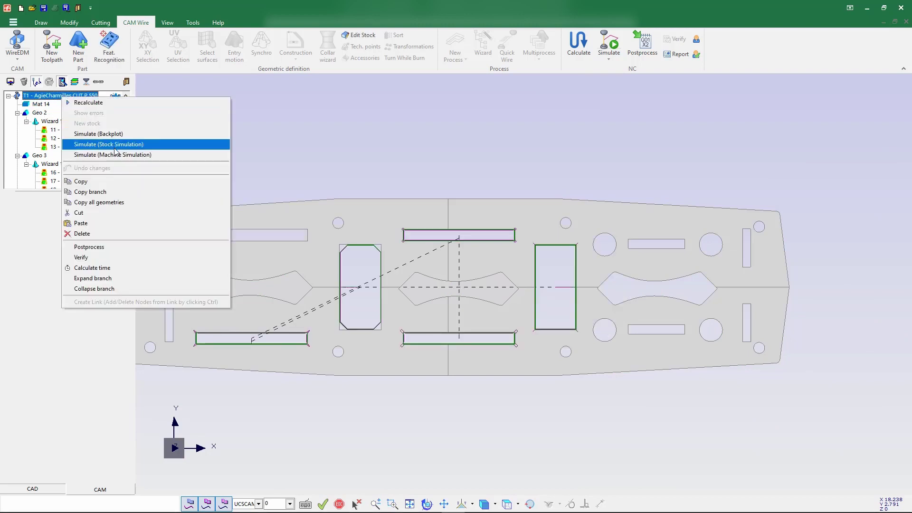
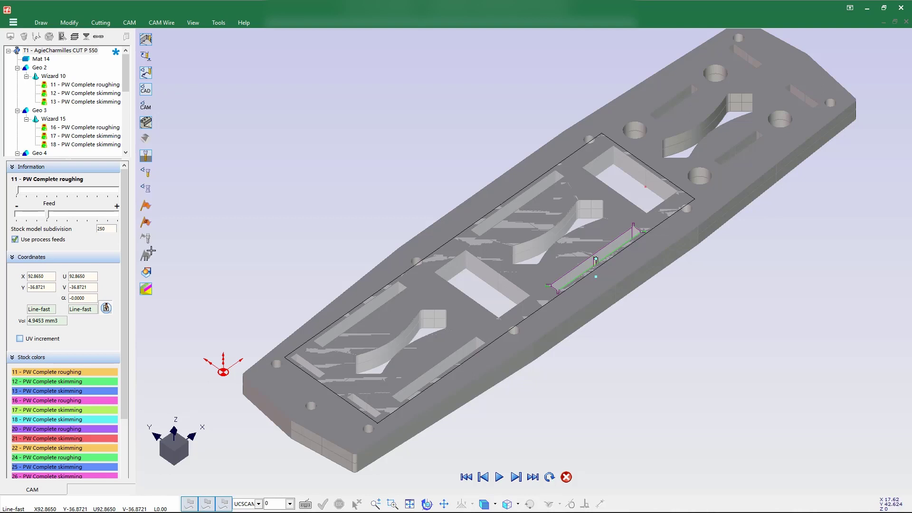
Play the stock simulation through all roughing and skimming operations, up to the last skimming of Geo 6.
click(498, 477)
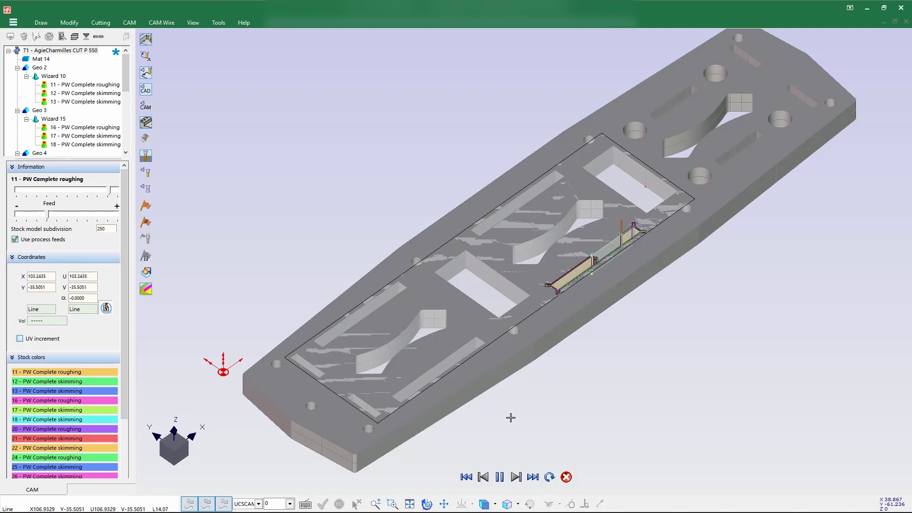
click(499, 476)
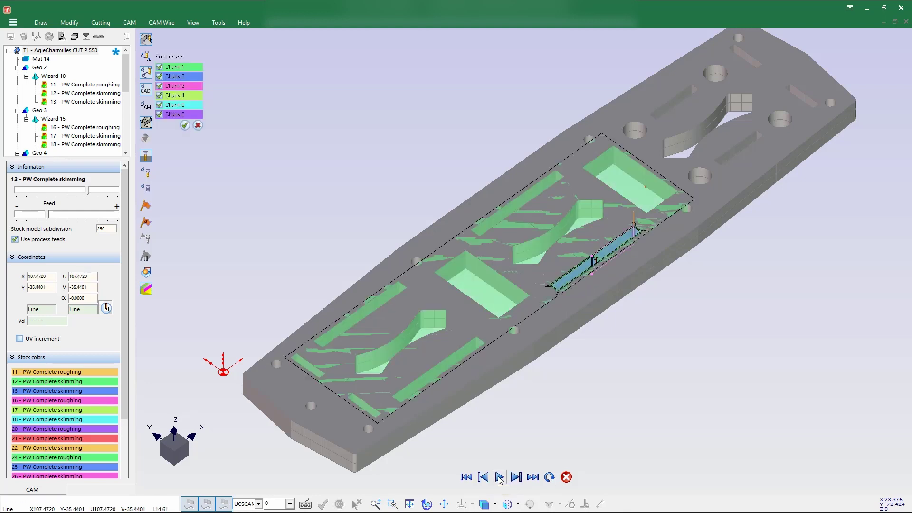
click(500, 477)
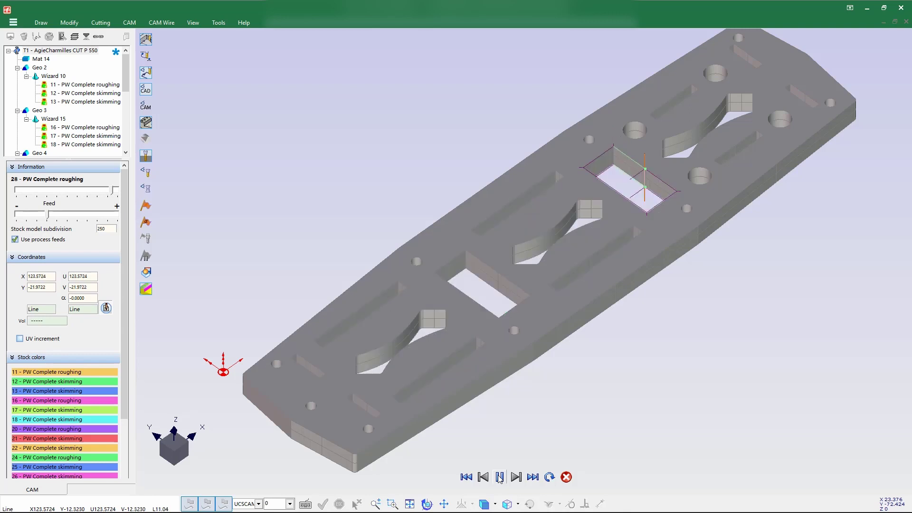
click(500, 477)
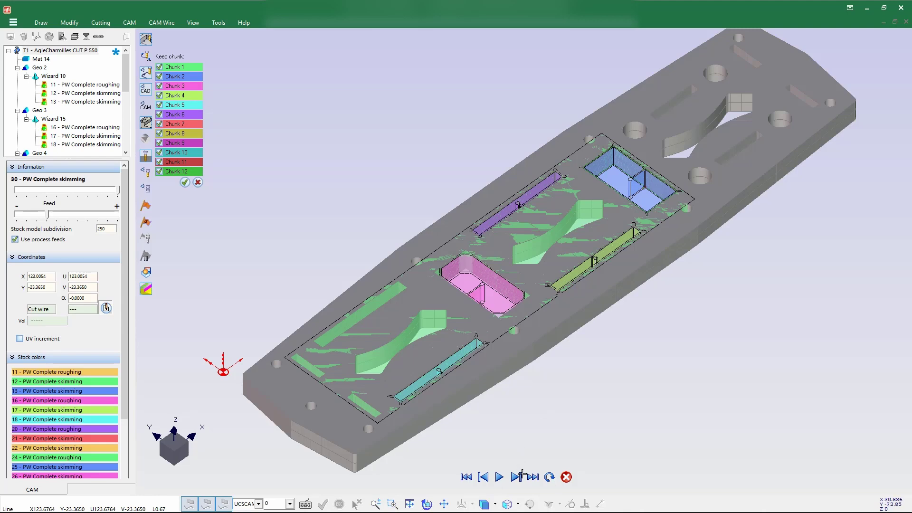
Examine the simulated cuts and corner shapes from the XY top view, and exit the stock simulation.
click(519, 504)
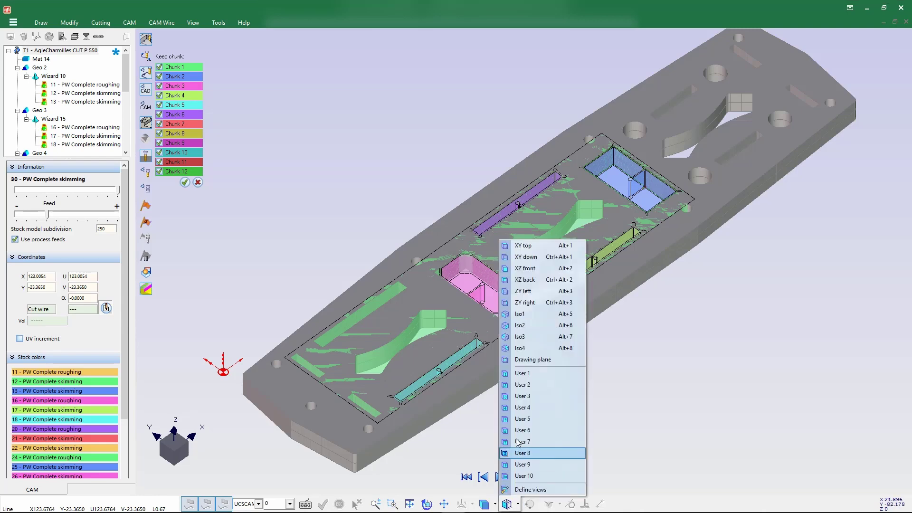
click(524, 257)
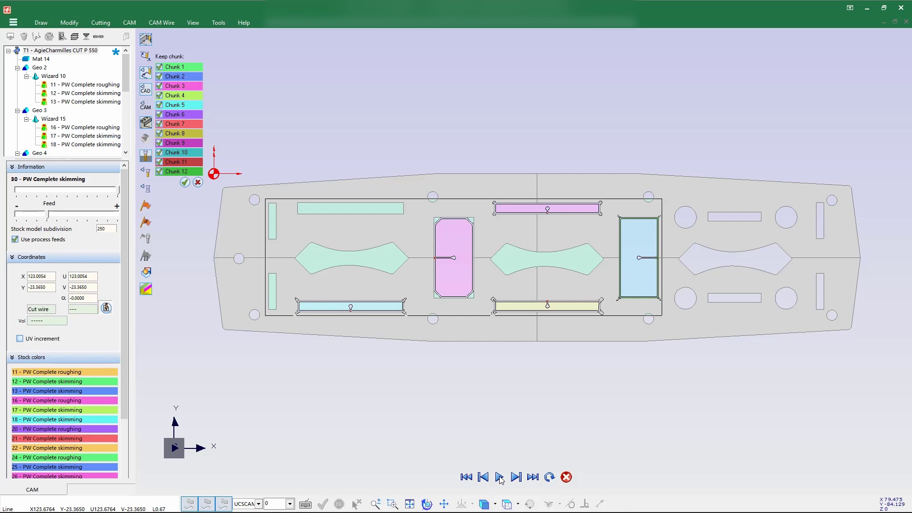
click(566, 477)
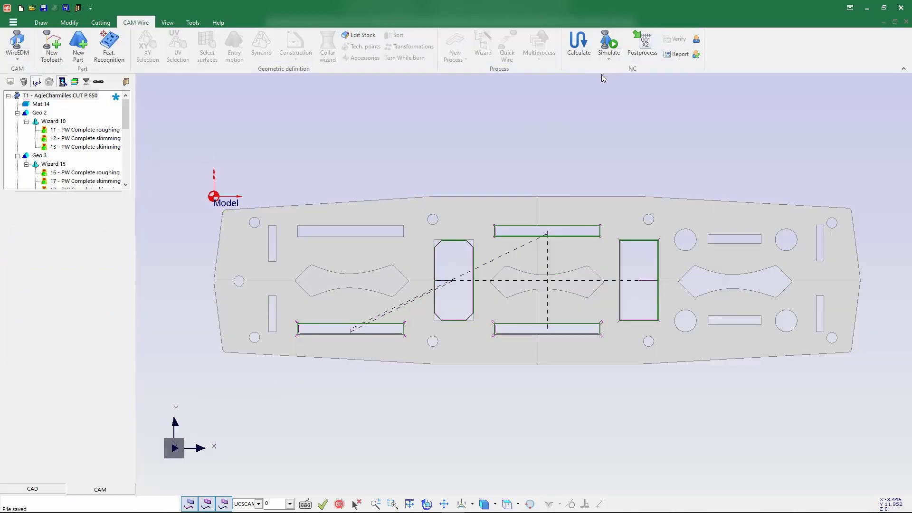
Postprocess the T1 toolpath as program 1 with AC CUT P Series -XML-CMD- and the default output configuration, and review the NC code.
click(643, 54)
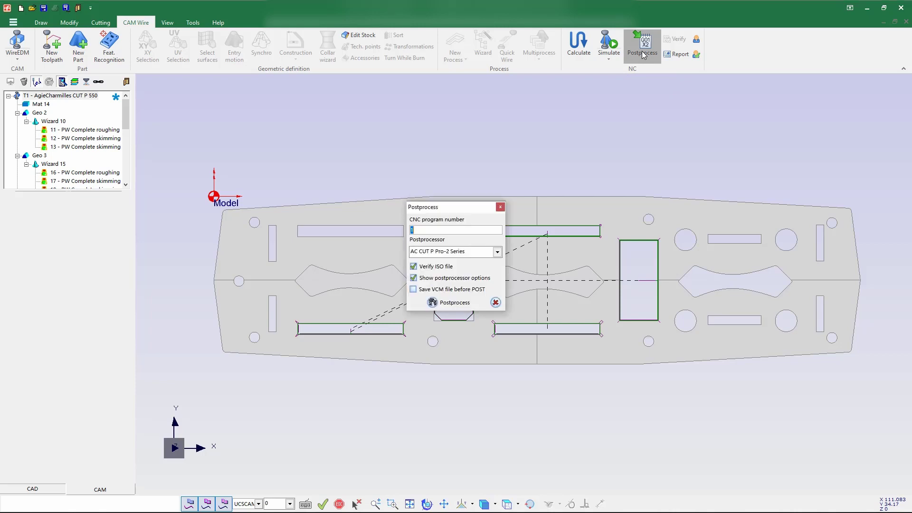
click(497, 252)
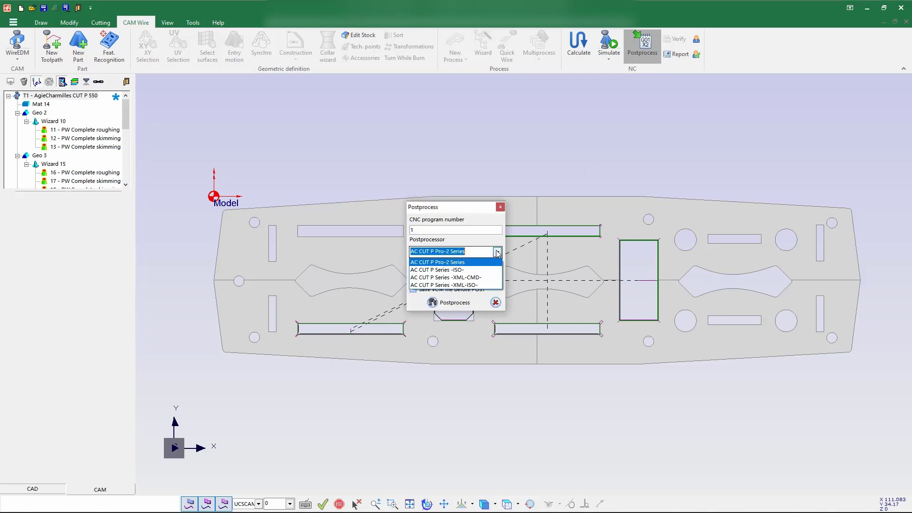
click(476, 278)
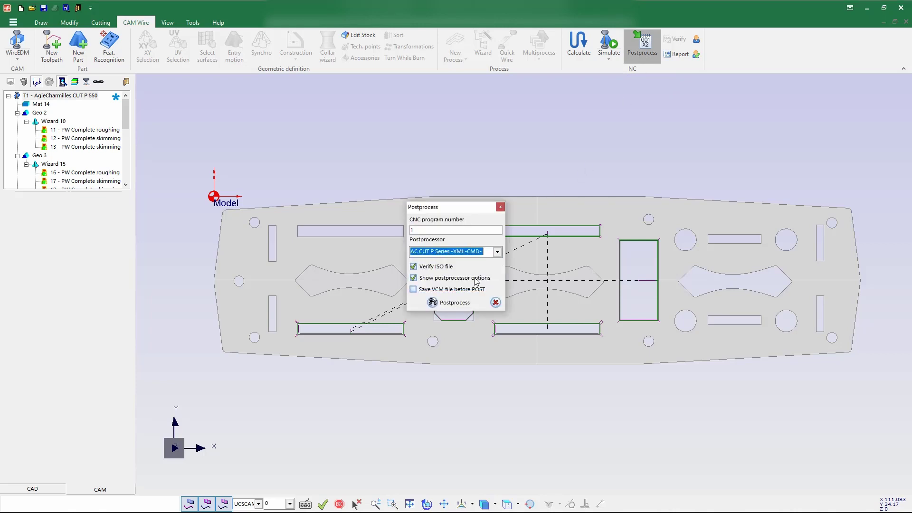
click(453, 306)
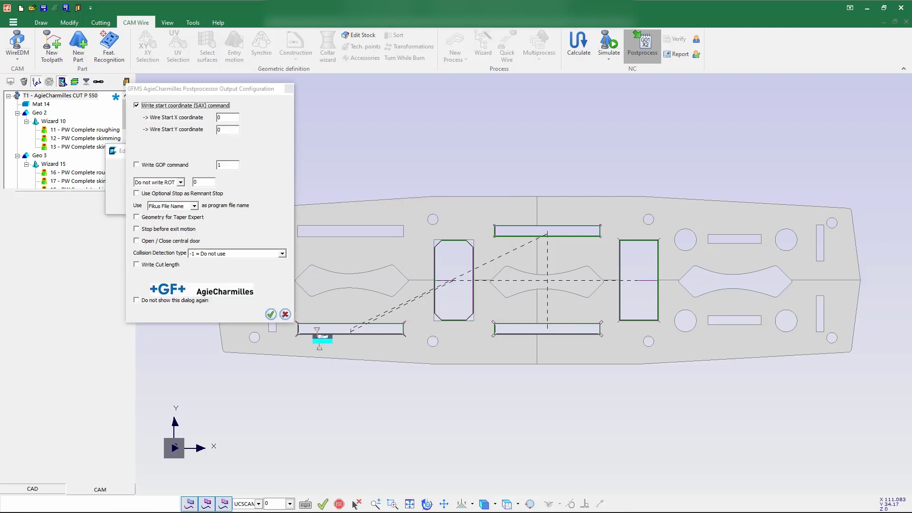
click(270, 314)
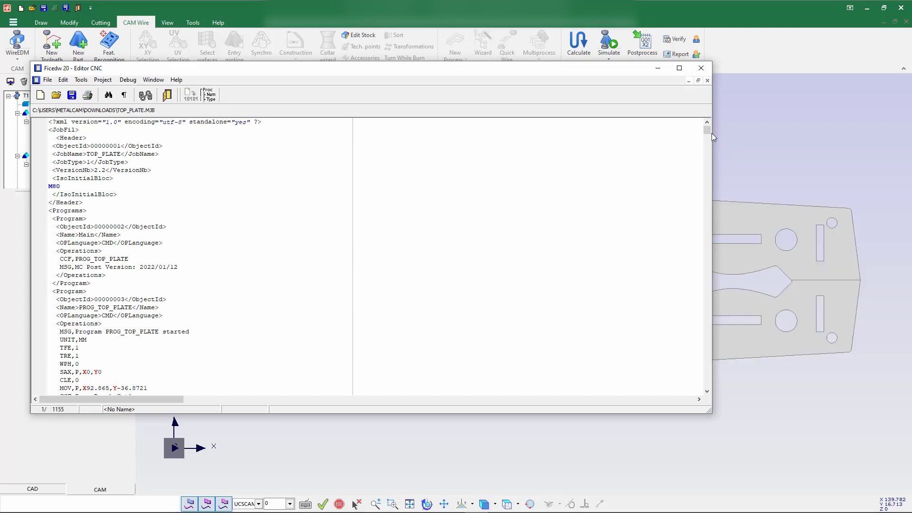
mouse_move(709, 132)
mouse_down()
mouse_move(708, 298)
mouse_move(711, 124)
mouse_up()
click(701, 68)
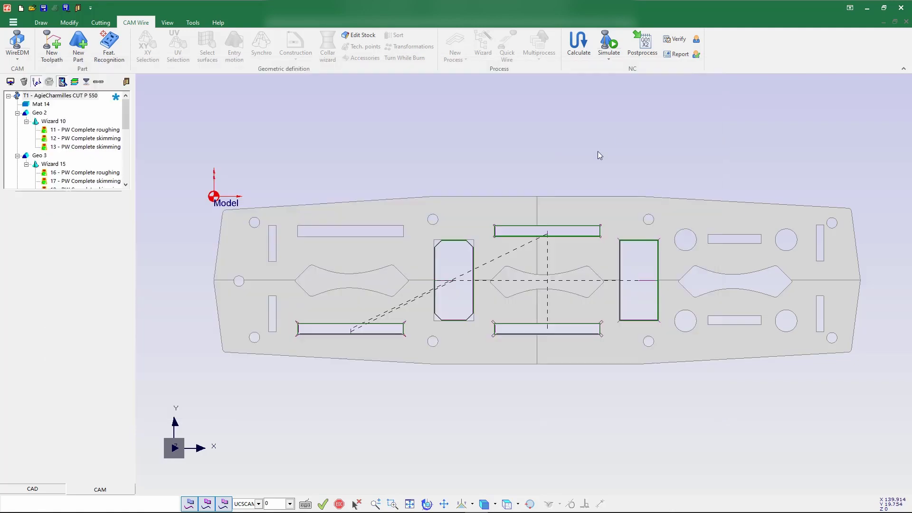